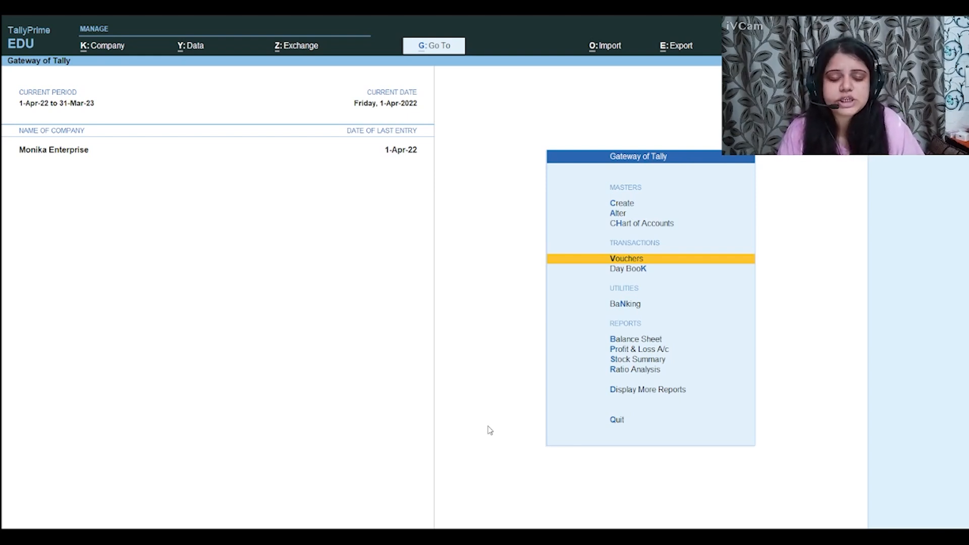
Step: Start creating a new stock item in the inventory masters and name it Chair, with no alias
key(Up)
key(Up)
key(Up)
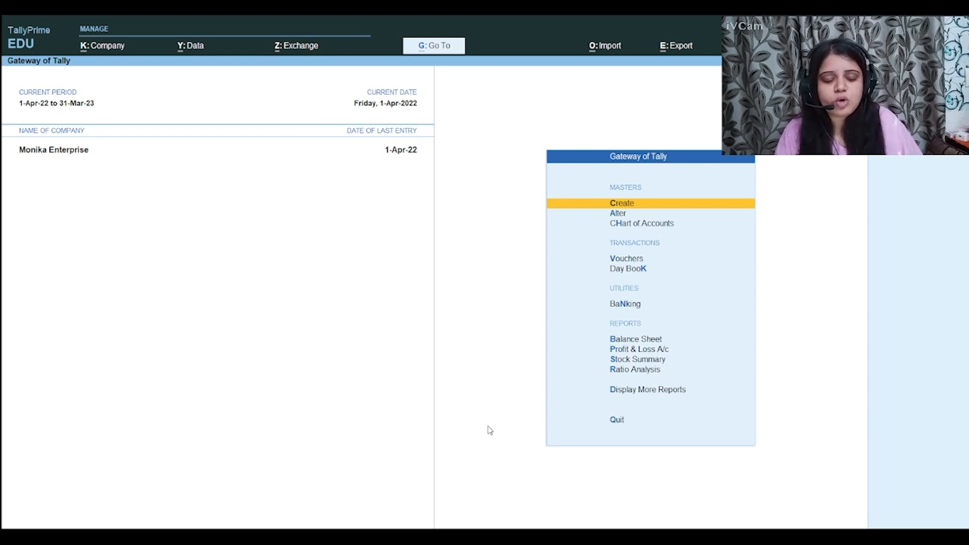
key(Return)
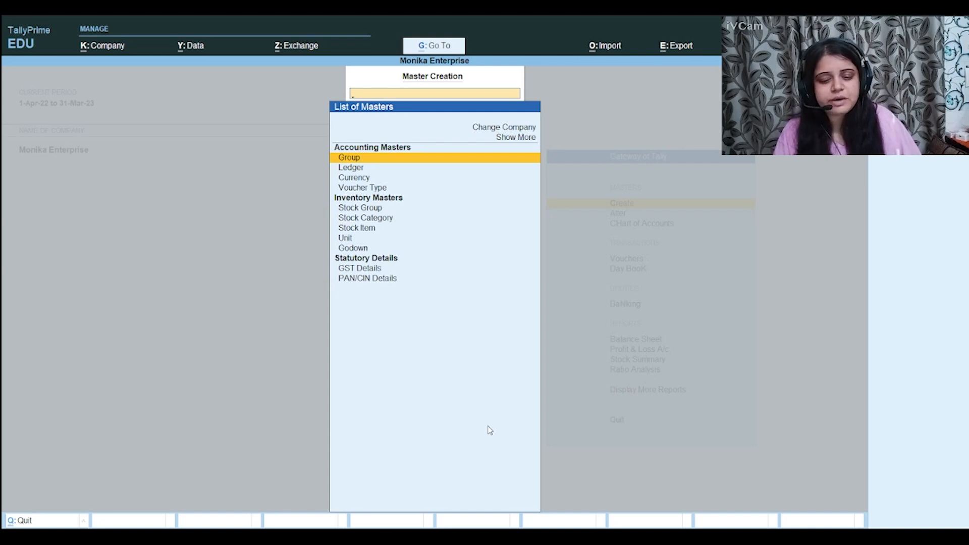
key(Down)
key(Down)
key(Down)
key(Down)
key(Down)
key(Down)
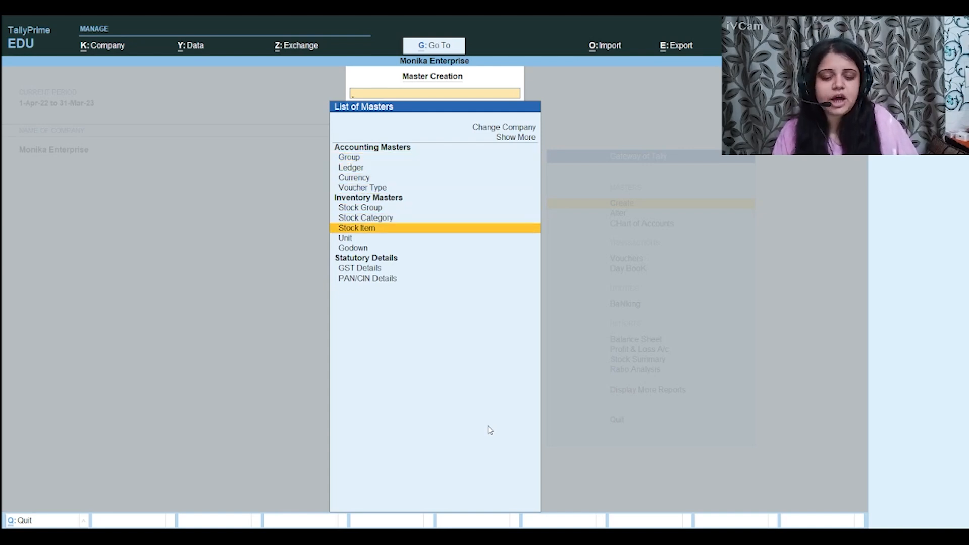
key(Return)
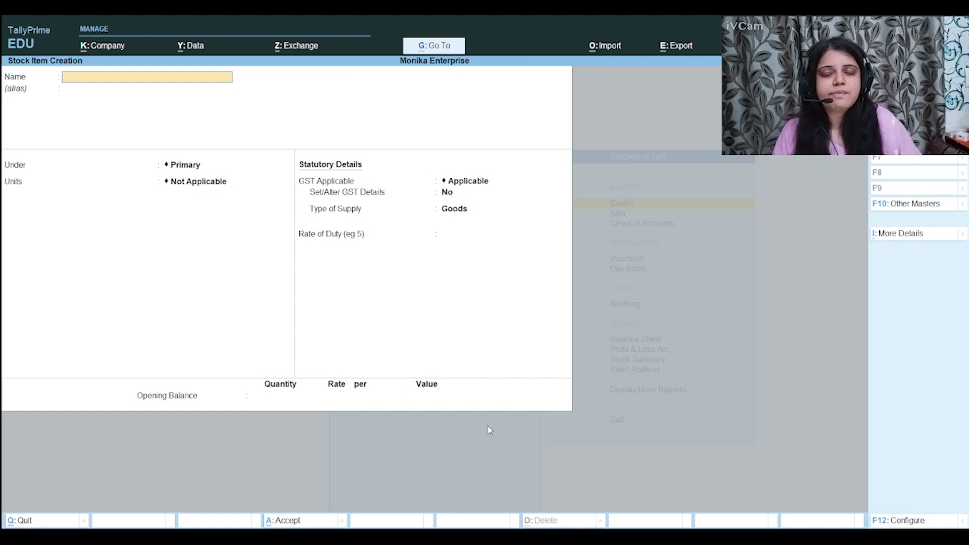
text(Chair)
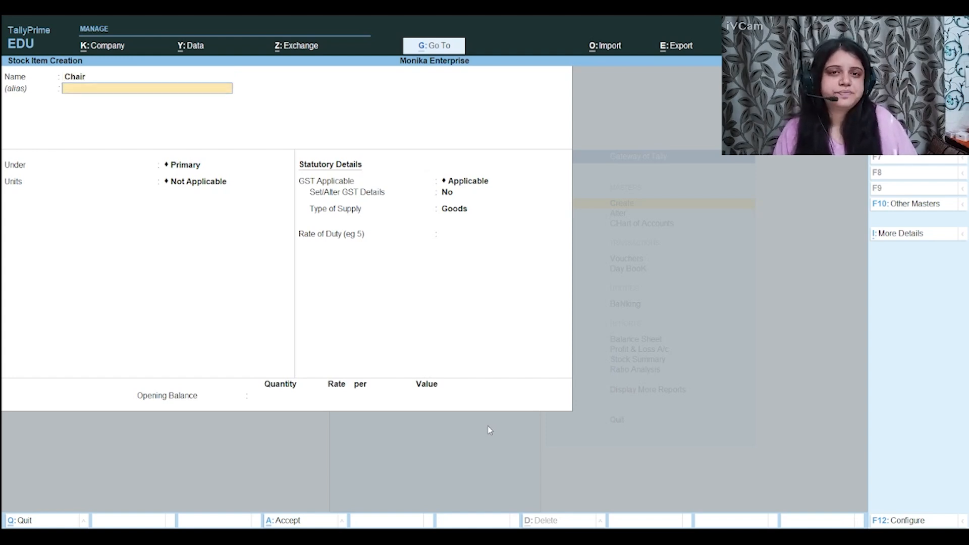
key(Return)
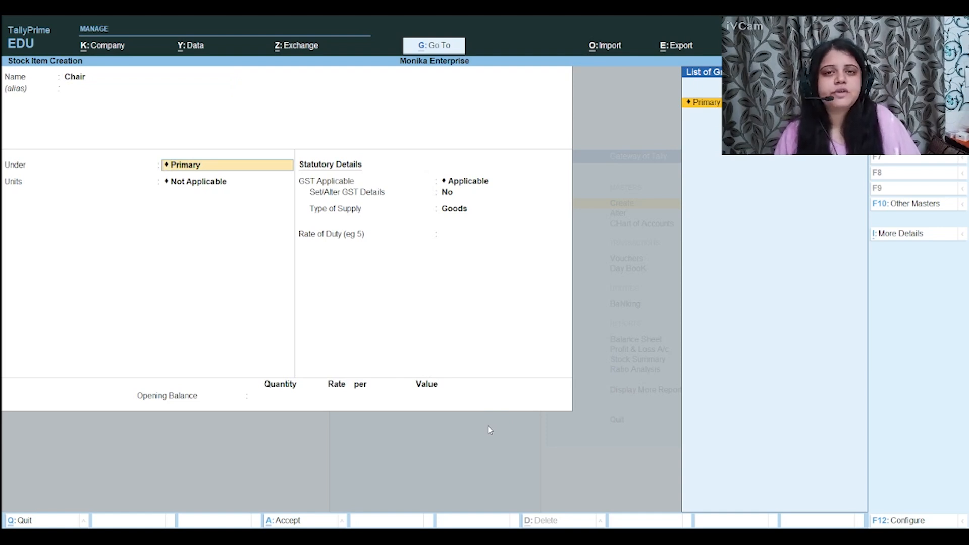
Step: Create a stock group named Furniture under Primary and assign the Chair item to it
key(alt+c)
text(Furnitu)
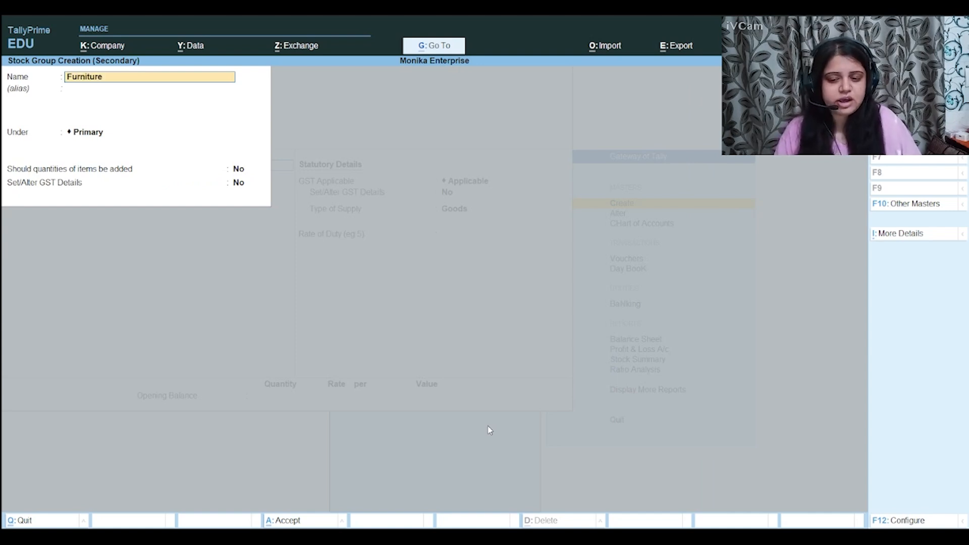
text(re)
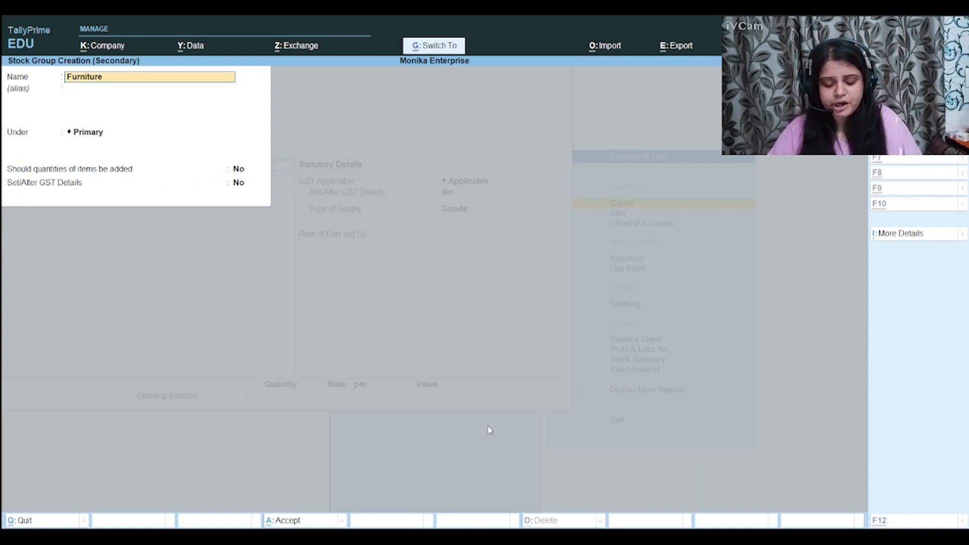
key(ctrl+a)
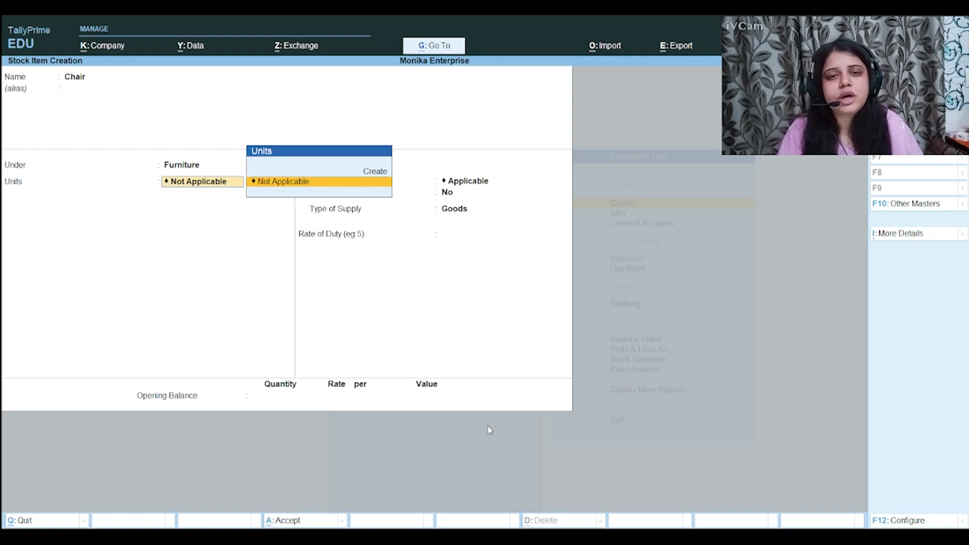
Step: Create a simple unit with the symbol pcs for the Chair and save the stock item
key(alt+c)
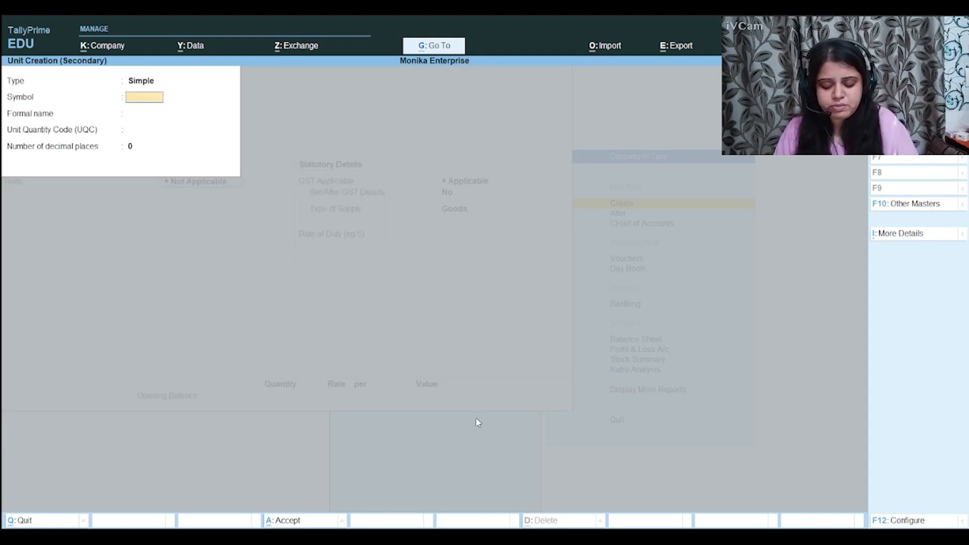
text(pcs)
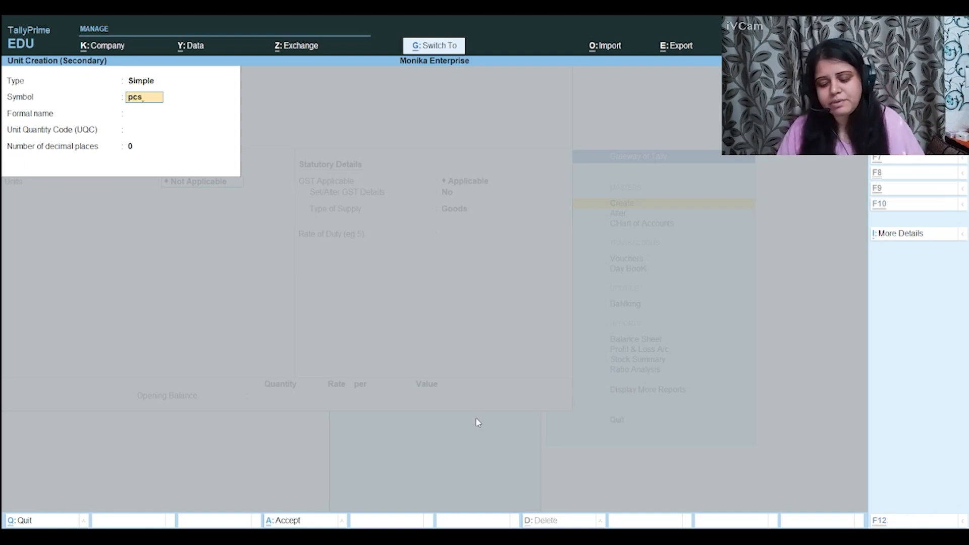
key(ctrl+a)
key(ctrl+a)
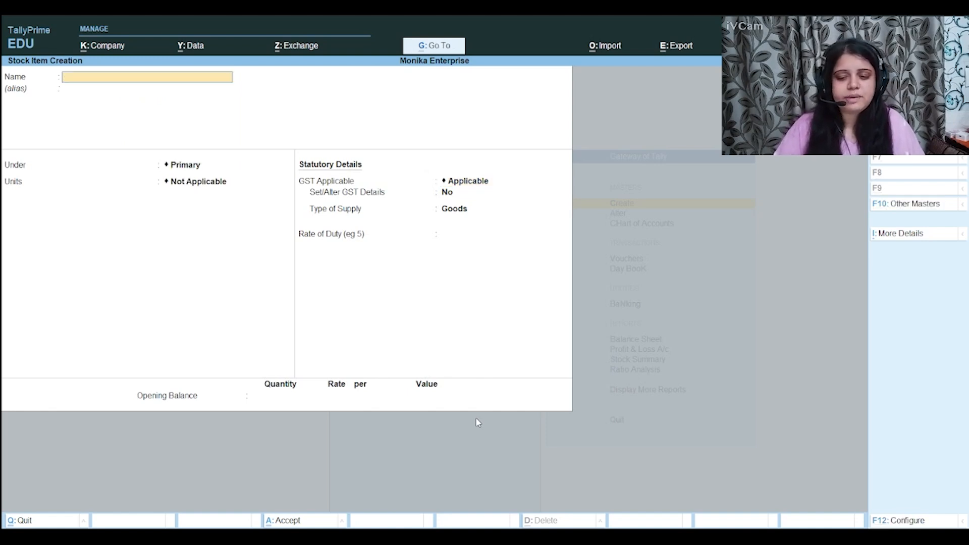
Step: Leave stock item creation and start a purchase voucher with supplier invoice number 101 dated 1-Apr-22
key(Escape)
key(Escape)
key(Down)
key(Down)
key(Down)
key(Return)
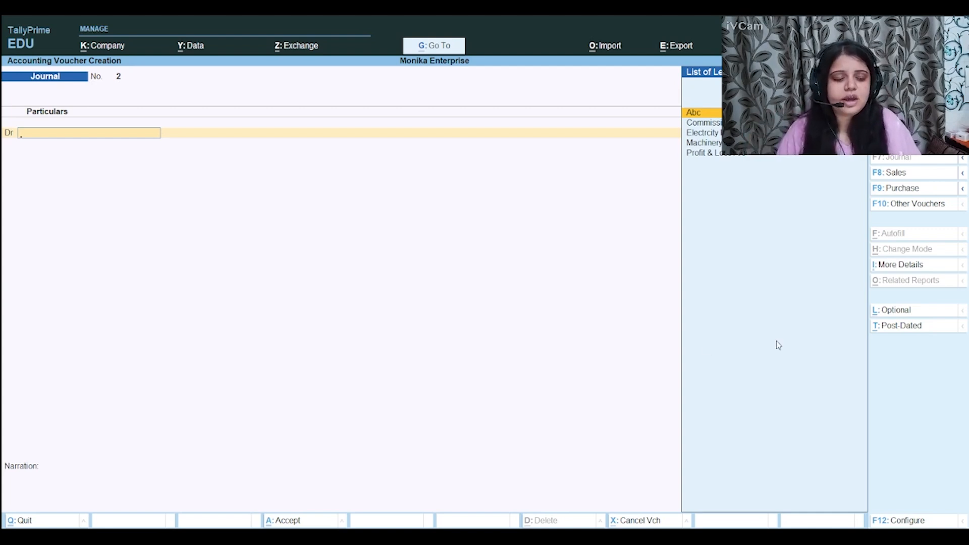
click(896, 189)
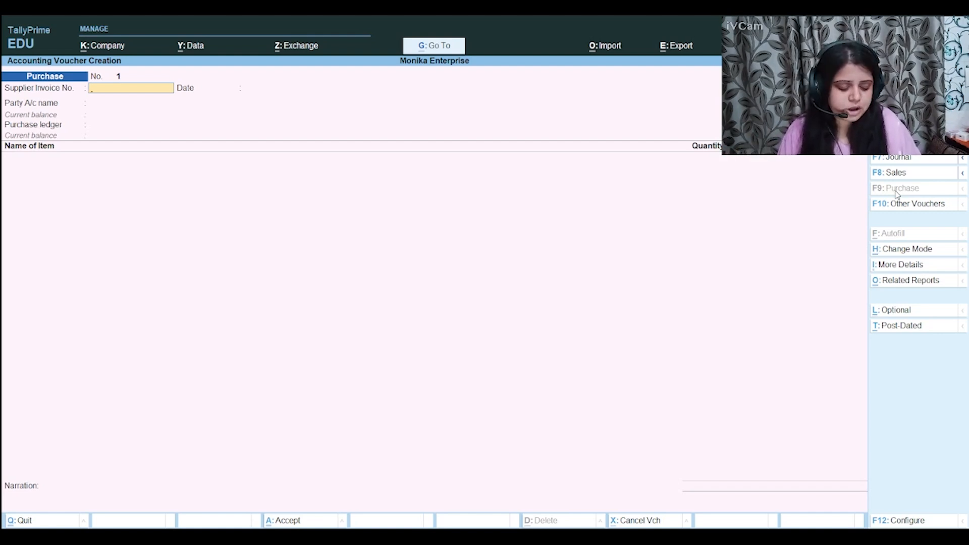
key(Return)
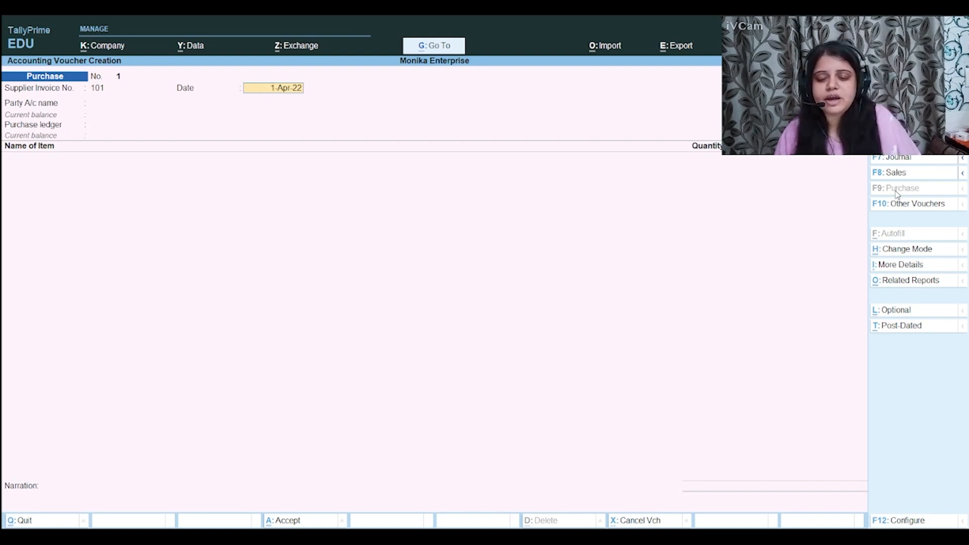
key(Return)
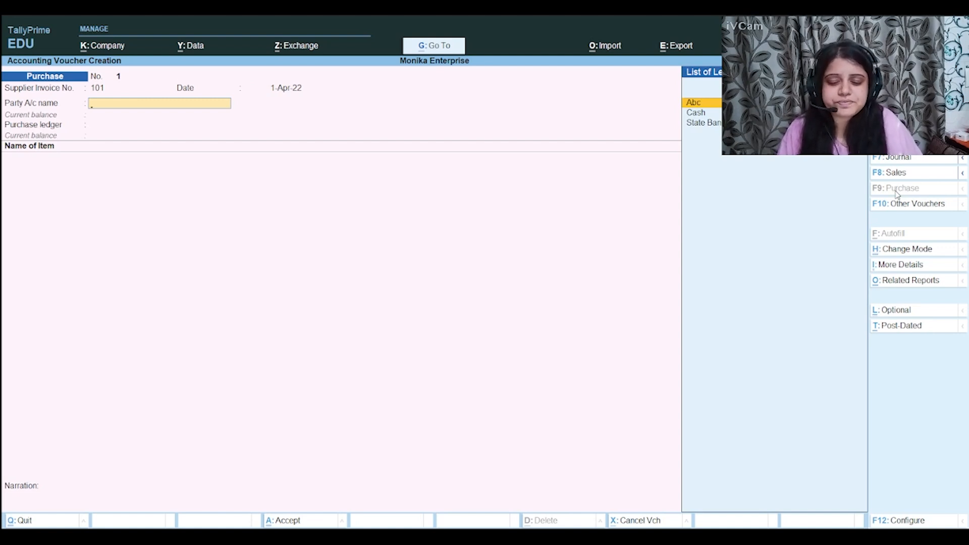
Step: Create a ledger with the supplier's name under Sundry Creditors as the voucher's party account, and accept the receipt and party details
key(alt+c)
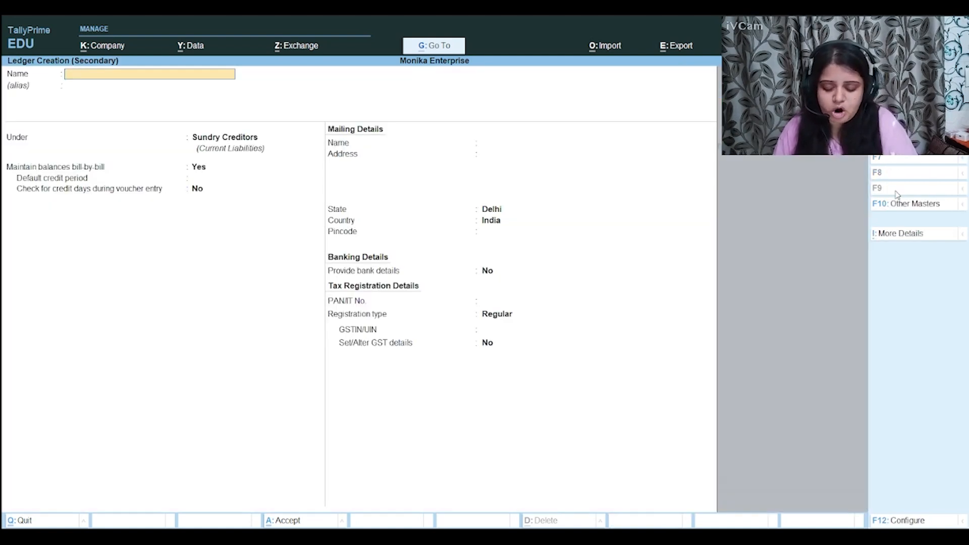
text(Su)
key(Return)
key(Return)
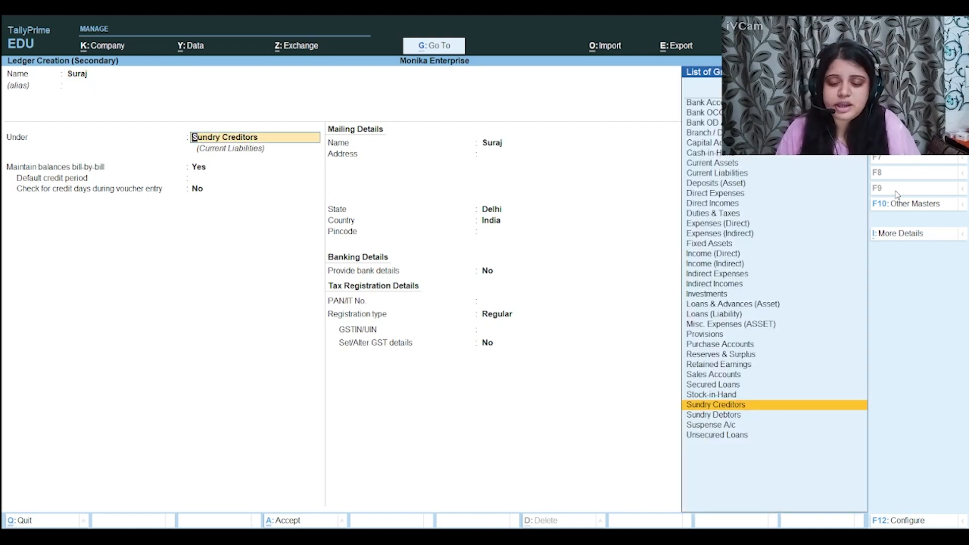
text(Sun)
key(Return)
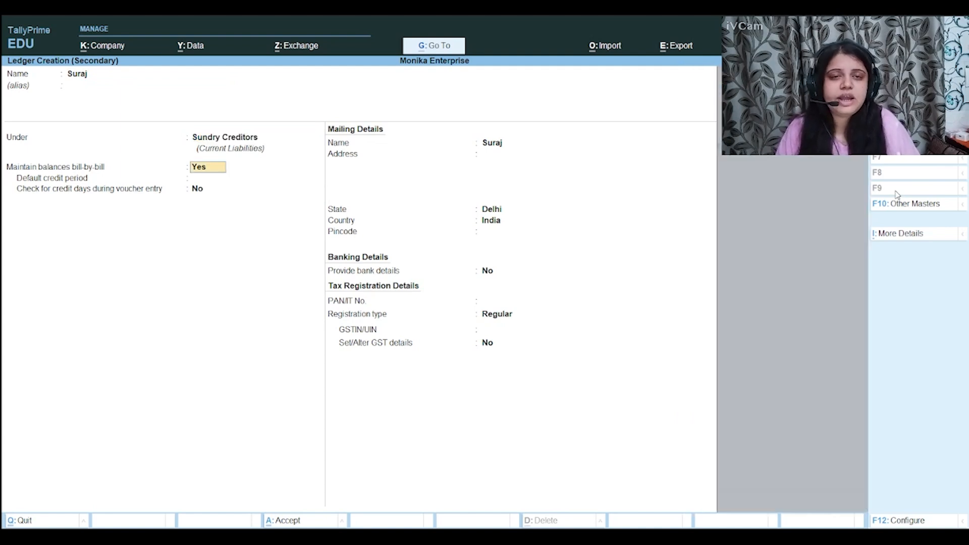
key(ctrl+a)
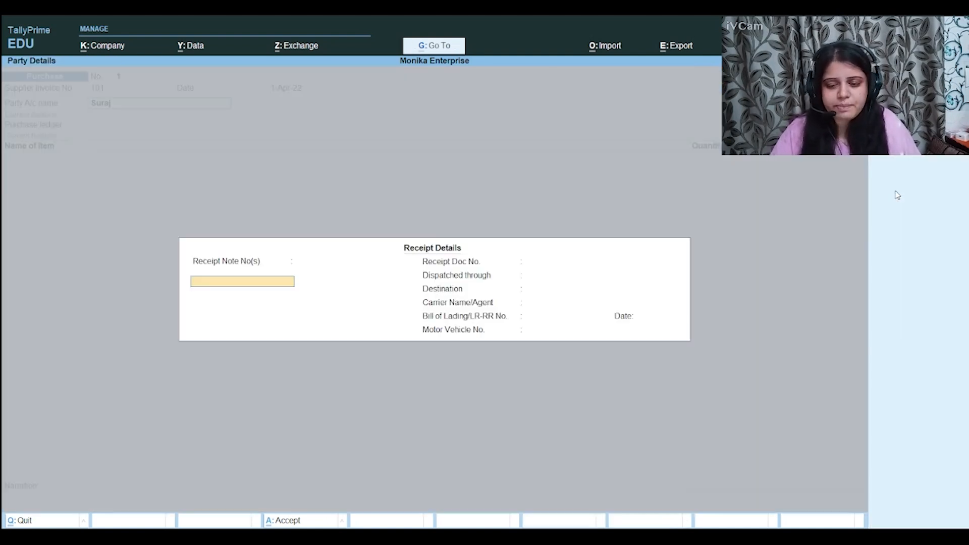
key(ctrl+a)
key(ctrl+a)
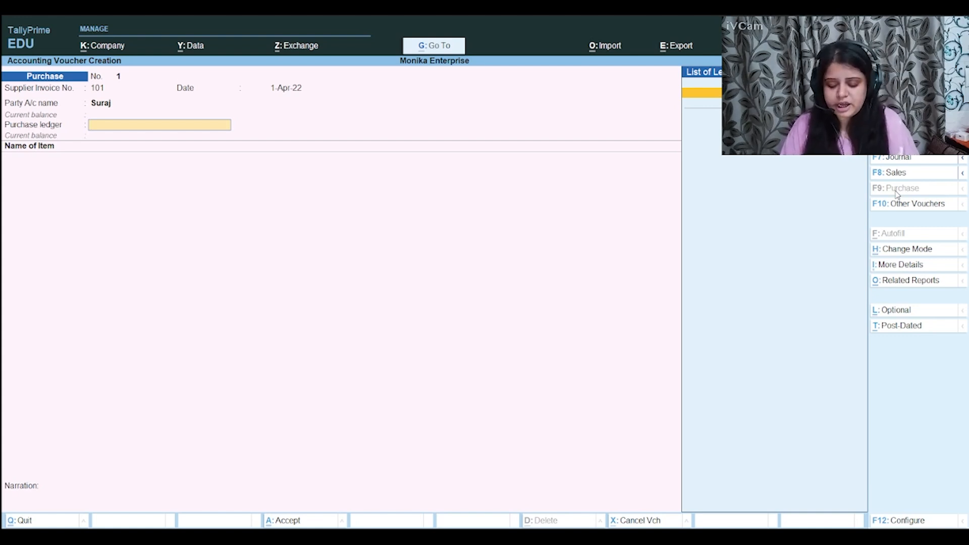
Step: Create a ledger named Purchase A/c under Purchase Accounts and use it as the voucher's purchase ledger
key(alt+c)
text(Purchase a/c)
key(Return)
text(Pur)
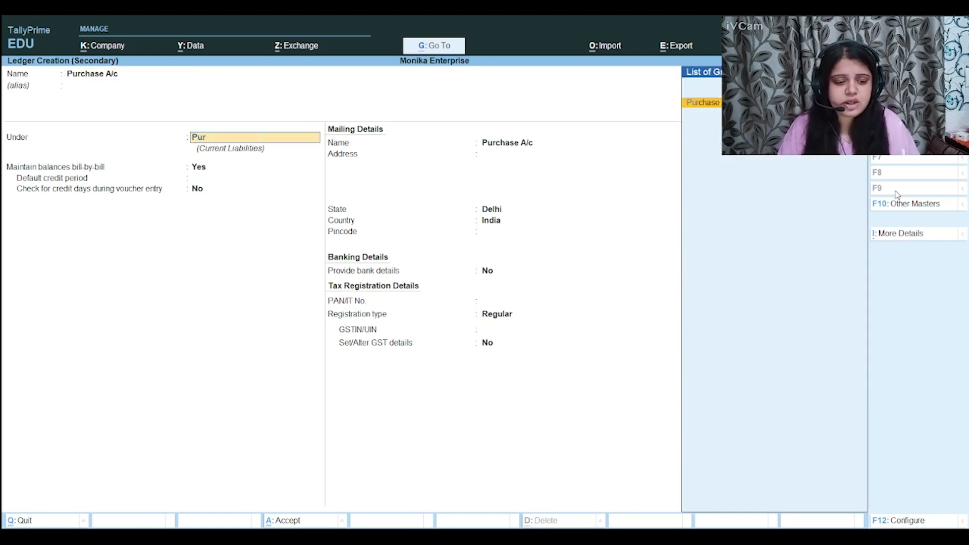
key(Return)
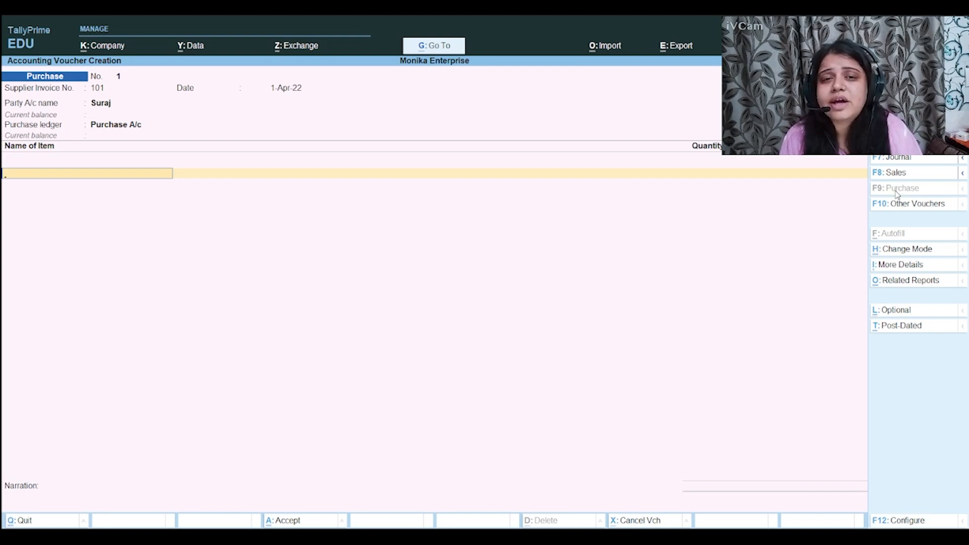
key(alt+Tab)
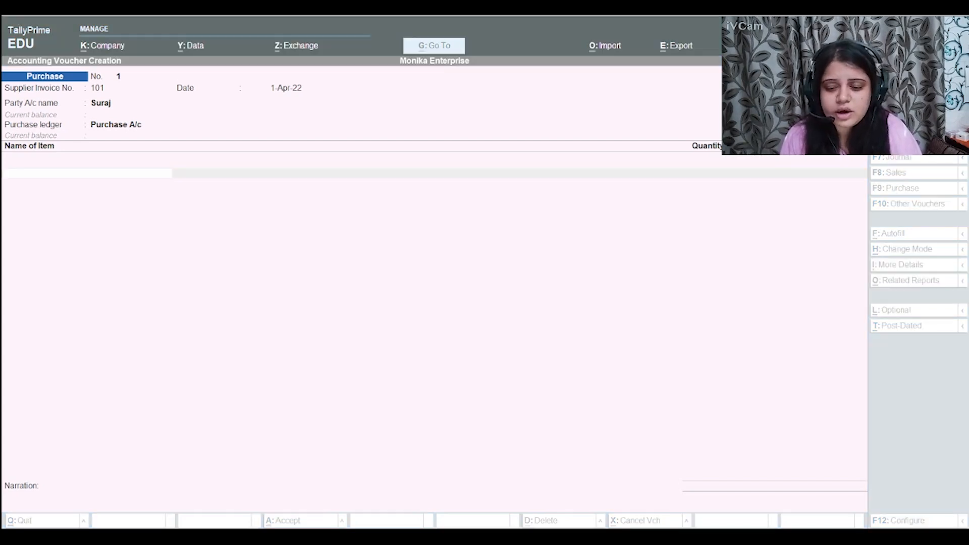
click(728, 190)
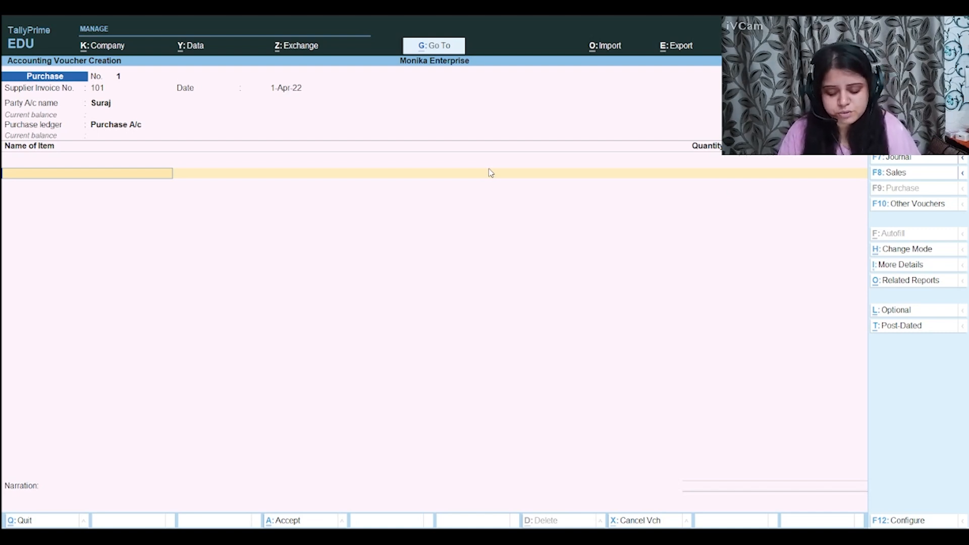
text(Ch)
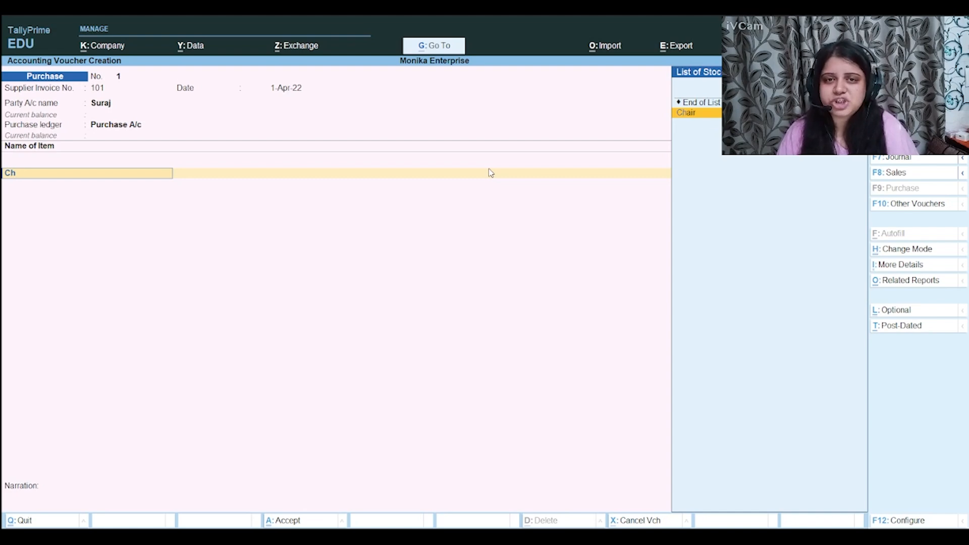
key(BackSpace)
key(BackSpace)
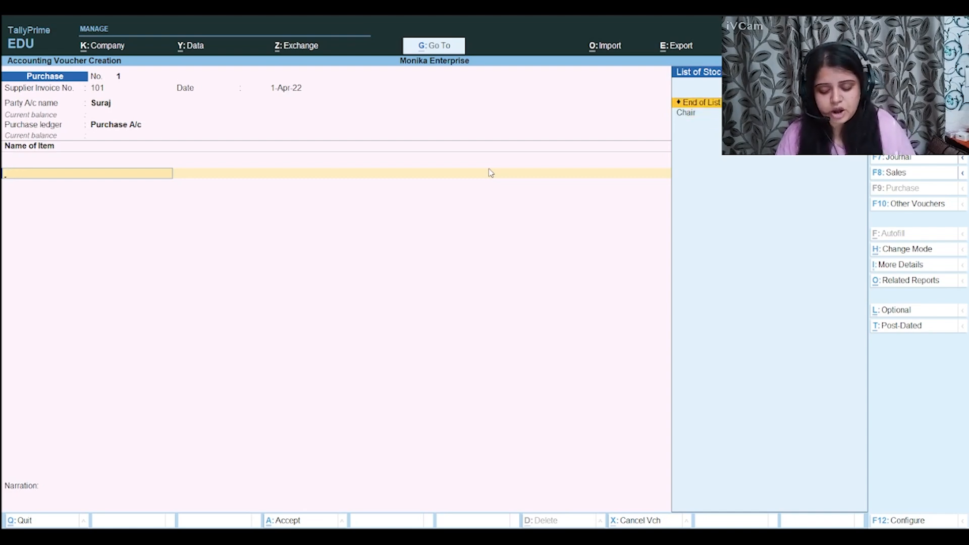
key(alt+c)
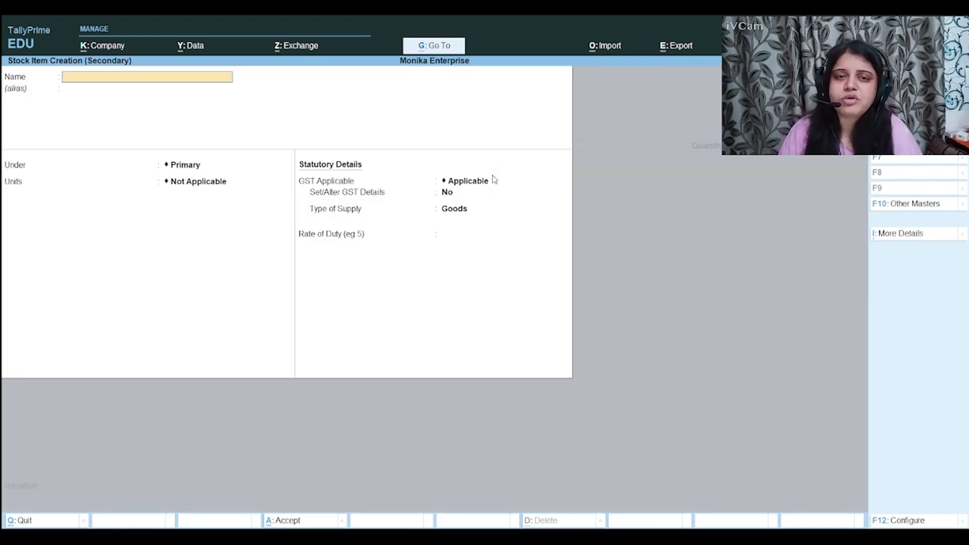
key(Escape)
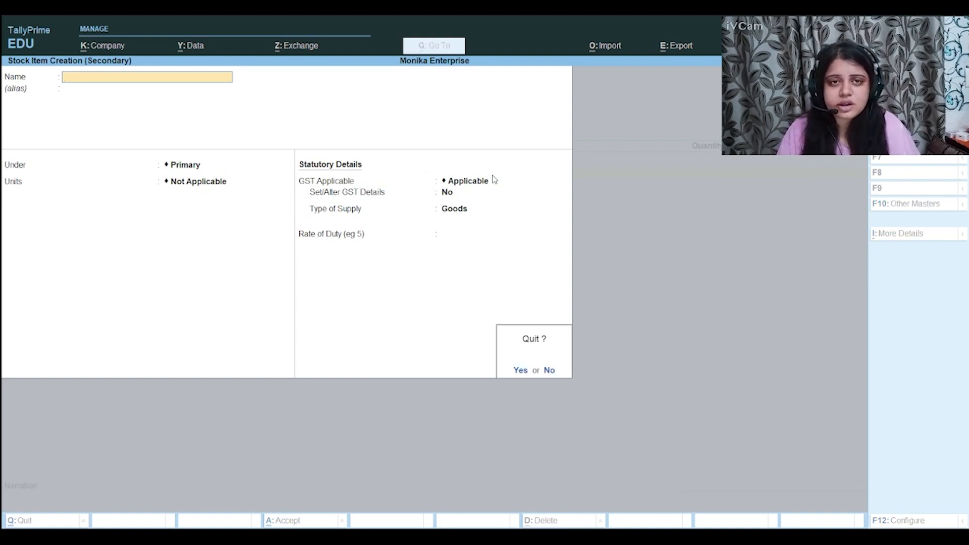
key(y)
Step: Enter Chair as the first purchased item with a quantity of 10 pcs at a rate of 1200
key(Down)
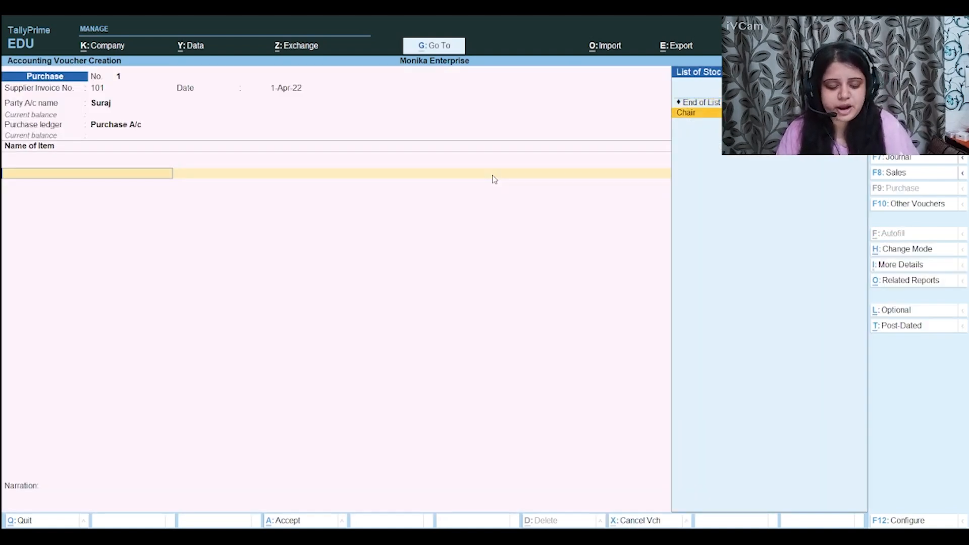
key(Return)
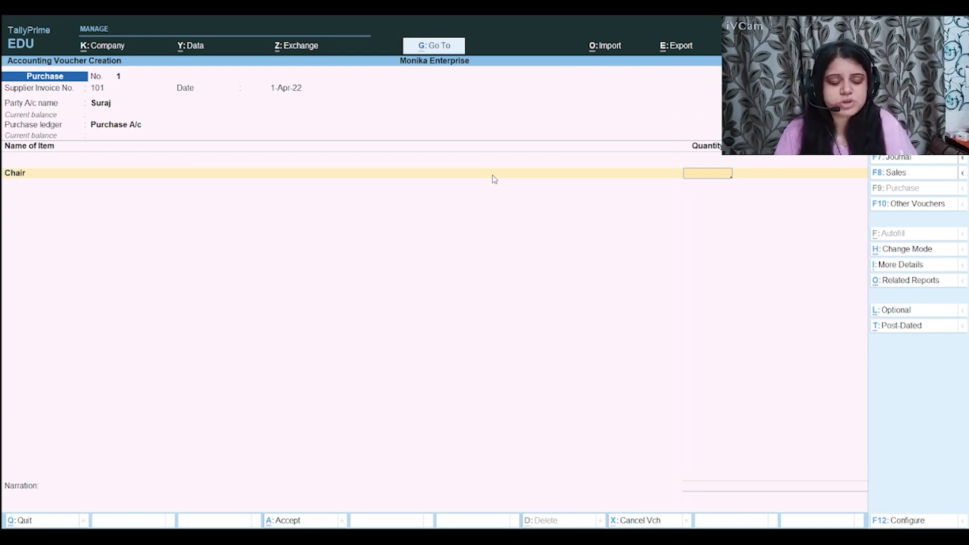
text(10)
key(Return)
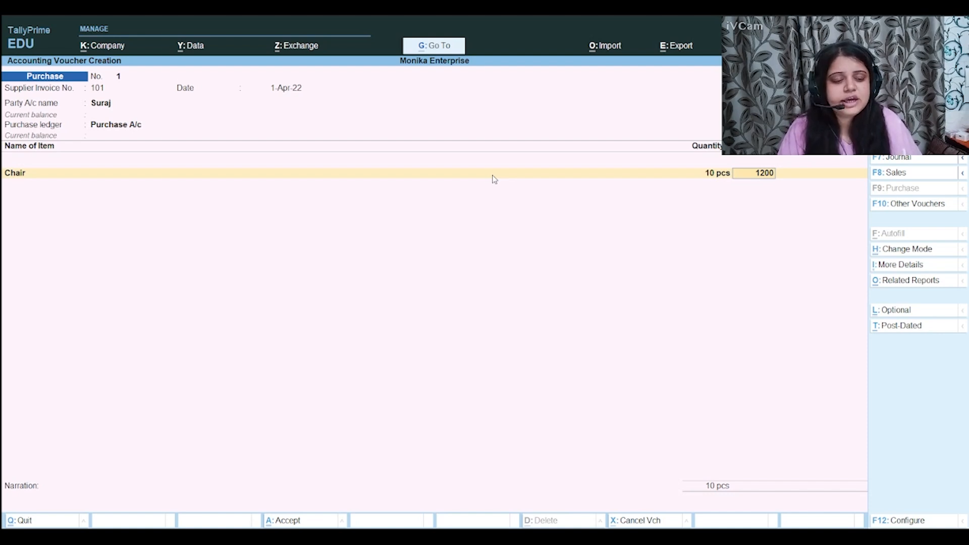
key(Return)
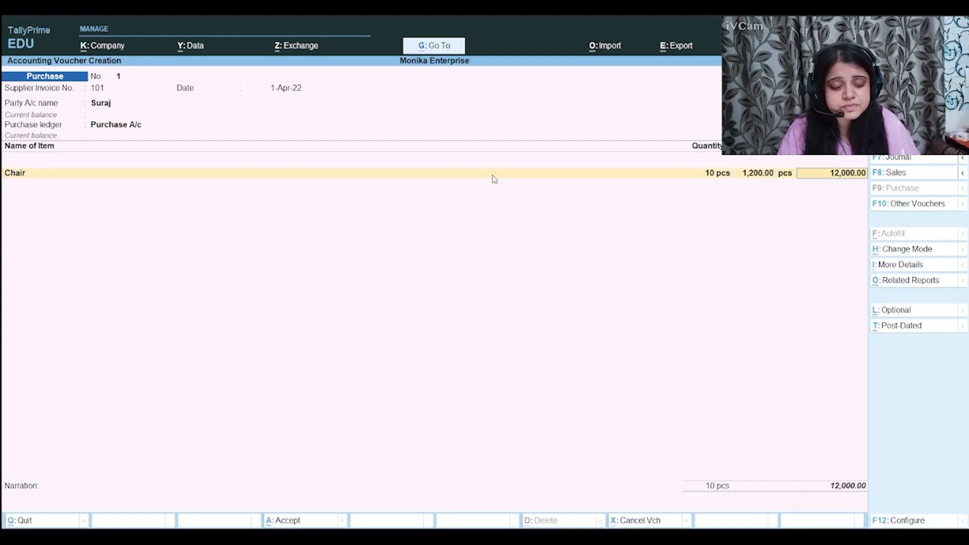
key(Return)
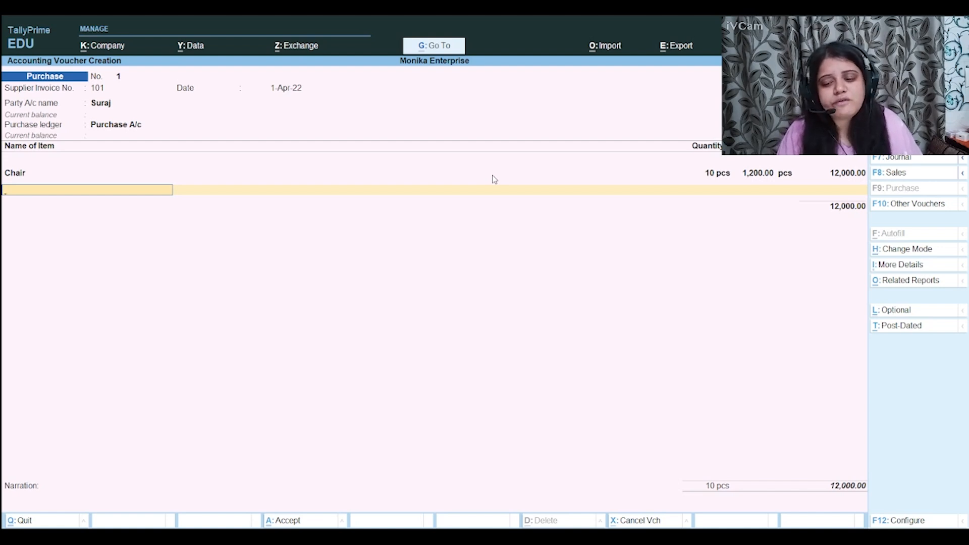
Step: Create a stock item named Table under the Furniture group with pcs as its unit, for the voucher's second item line
key(alt+c)
text(Table)
key(Return)
key(Return)
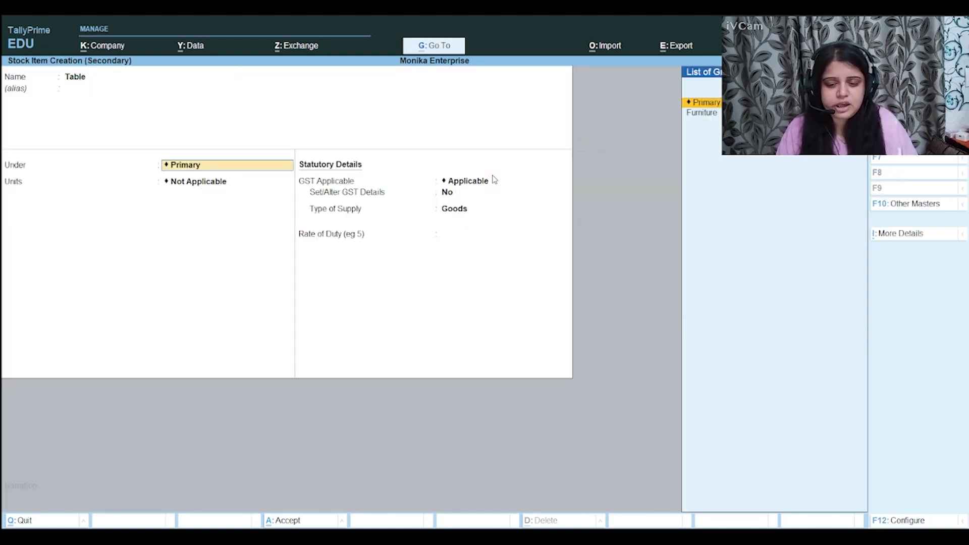
key(Down)
key(Return)
key(Return)
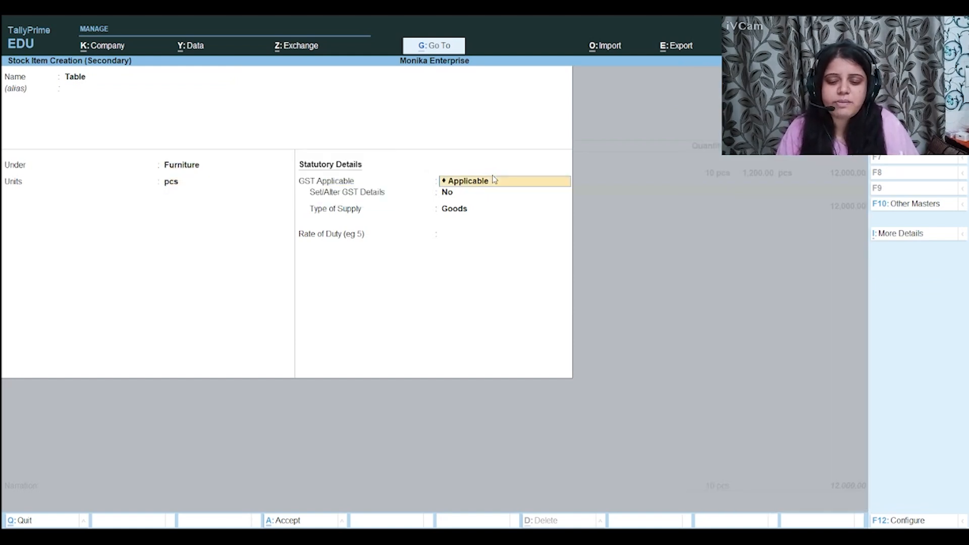
key(ctrl+a)
Step: Enter 10 pcs of Table at a rate of 1500 and save the purchase voucher
text(10)
key(Return)
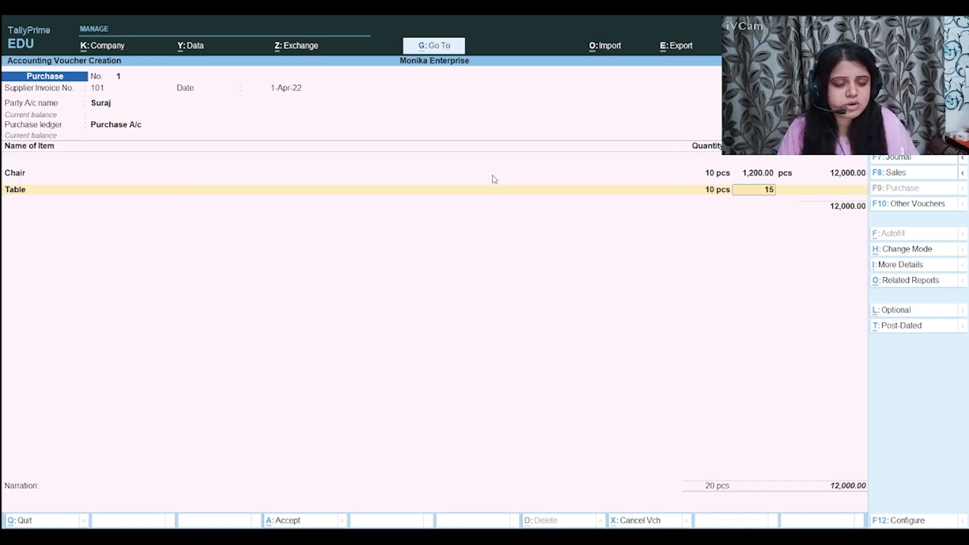
key(Return)
key(Return)
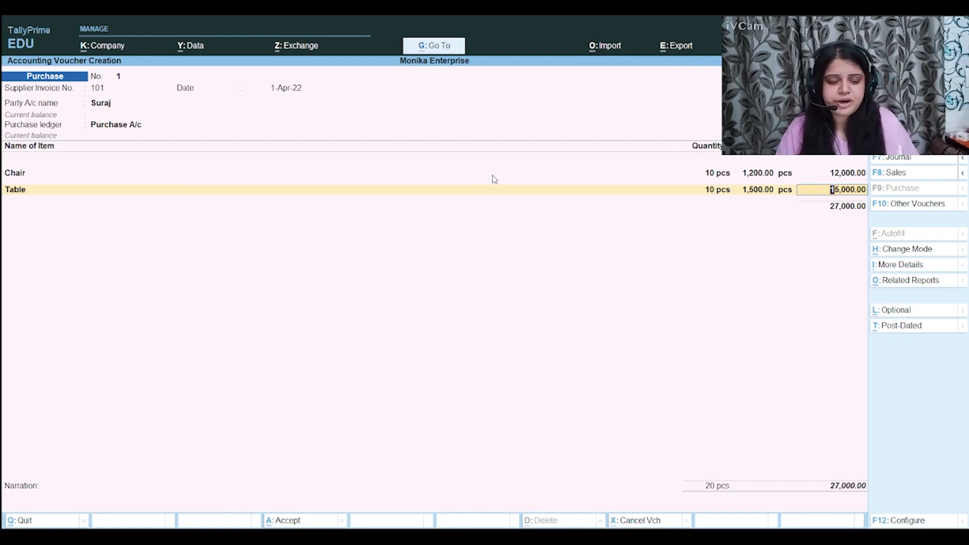
key(ctrl)
key(ctrl+a)
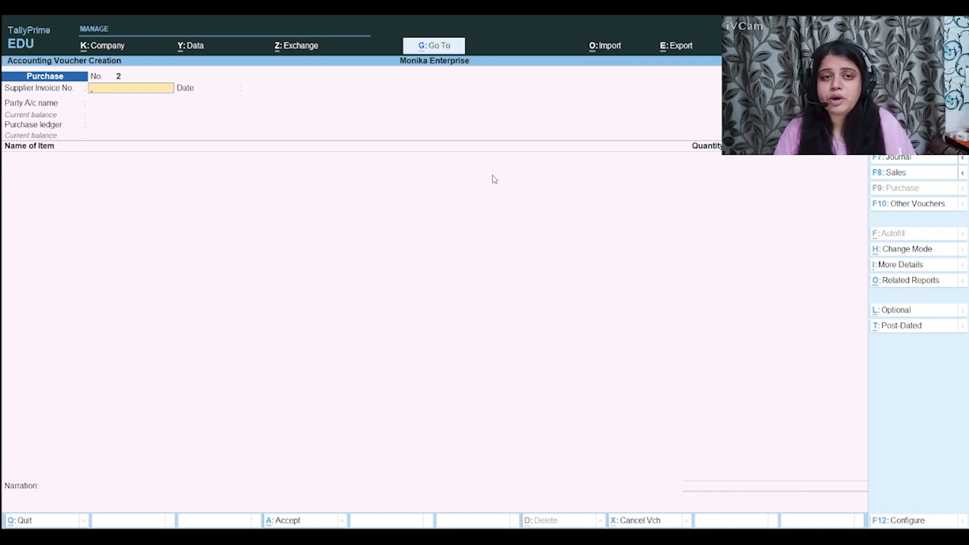
Step: Leave voucher creation and open the Day Book from the additional reports
key(Escape)
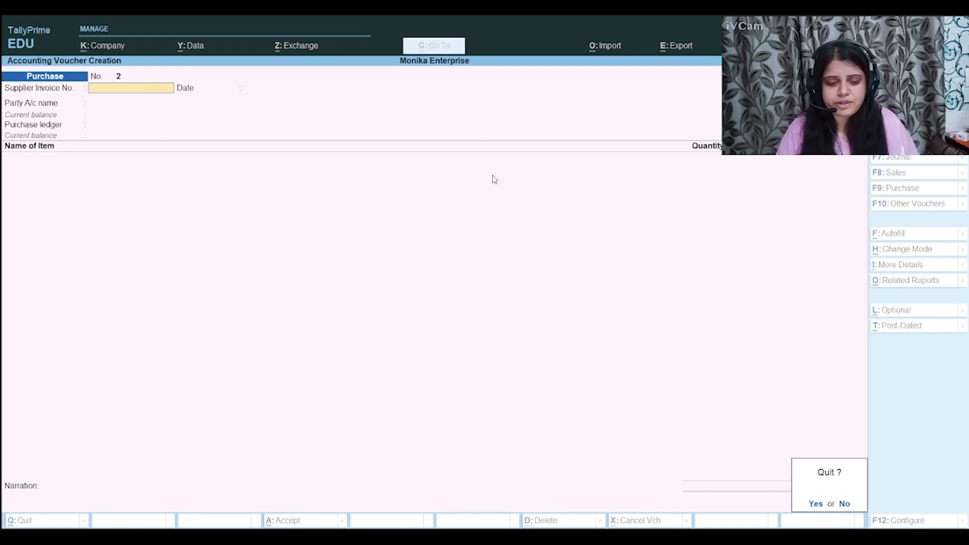
key(y)
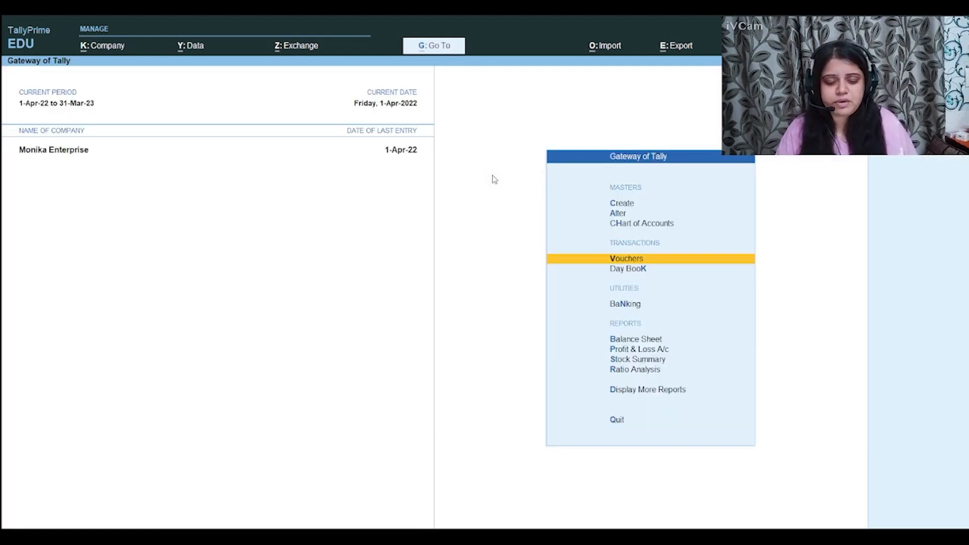
key(Down)
key(Down)
key(Down)
key(Down)
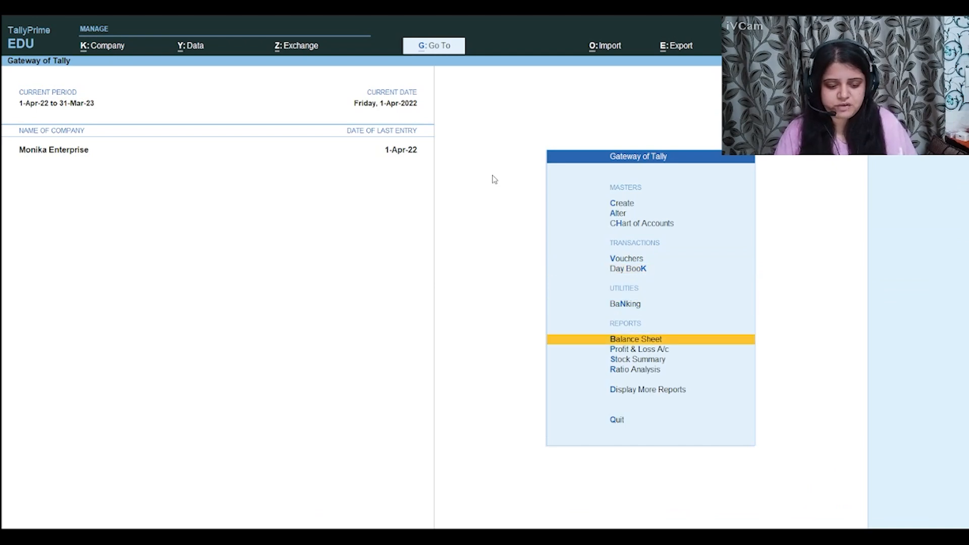
key(Down)
key(Down)
key(Down)
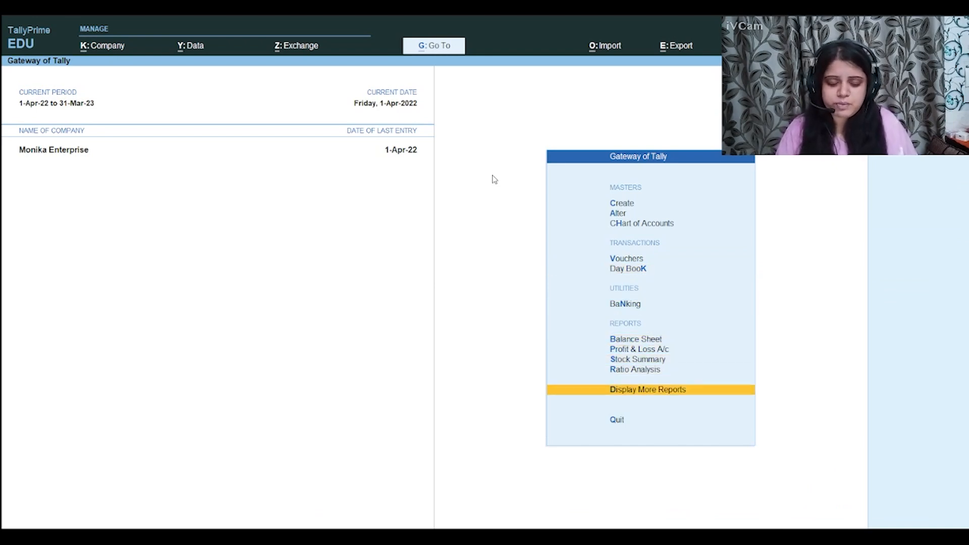
key(Return)
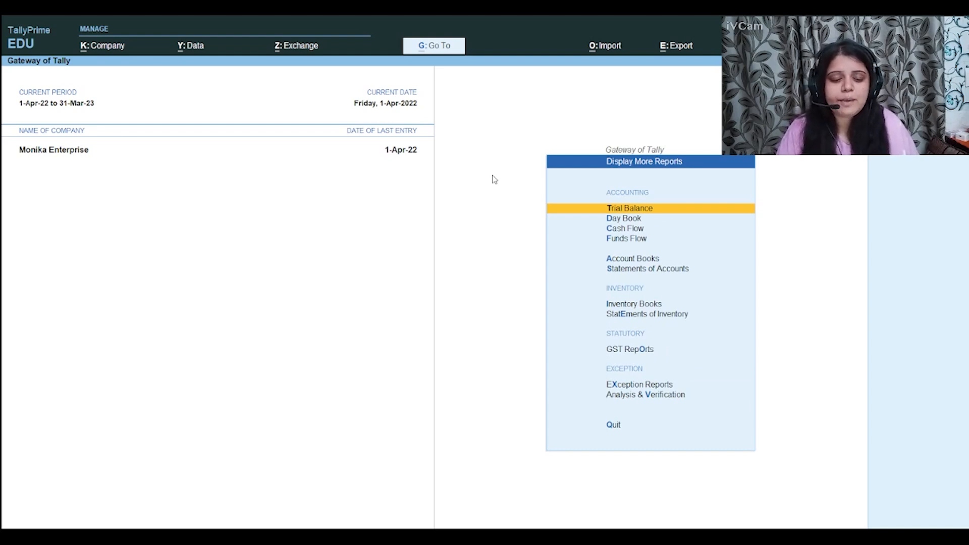
key(Down)
key(Return)
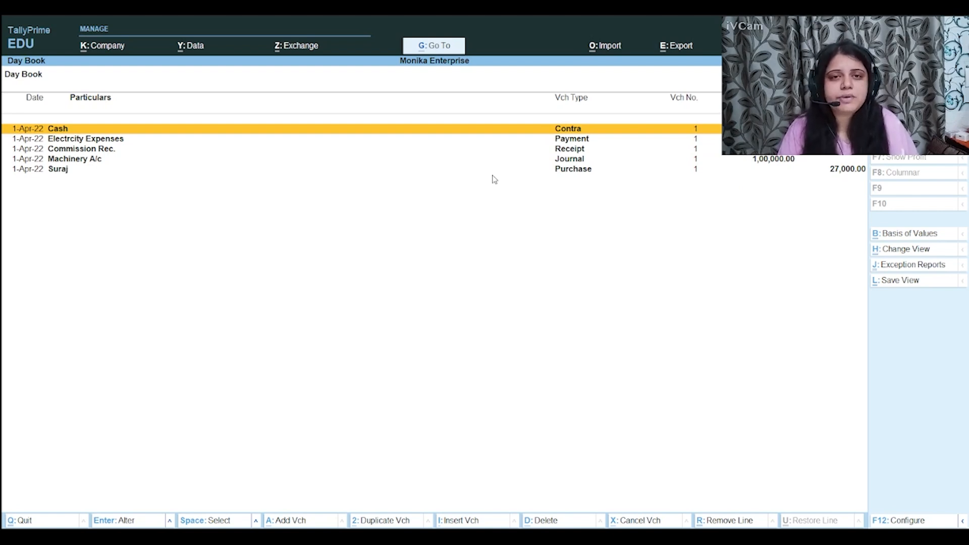
Step: Open the purchase voucher from the Day Book and show its invoice print preview
key(Down)
key(Down)
key(Down)
key(Down)
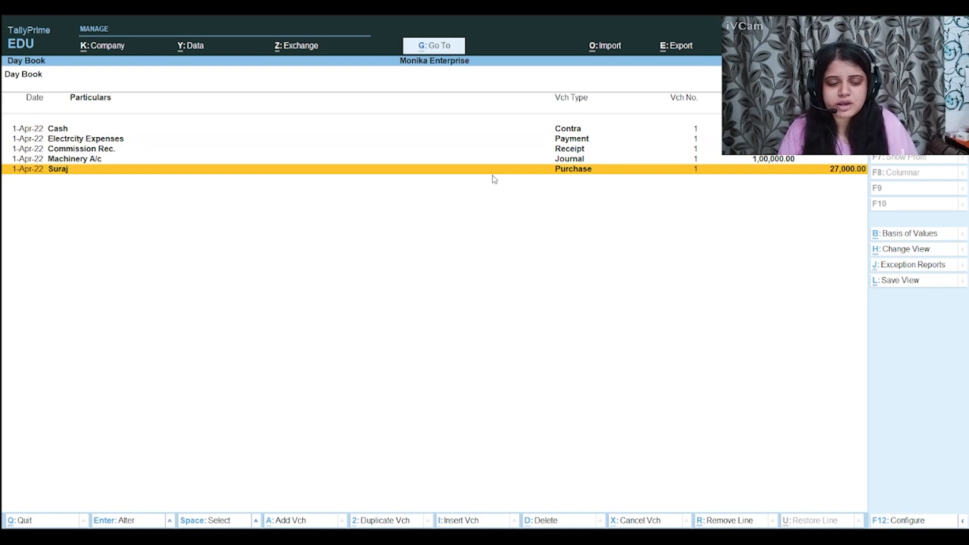
key(Return)
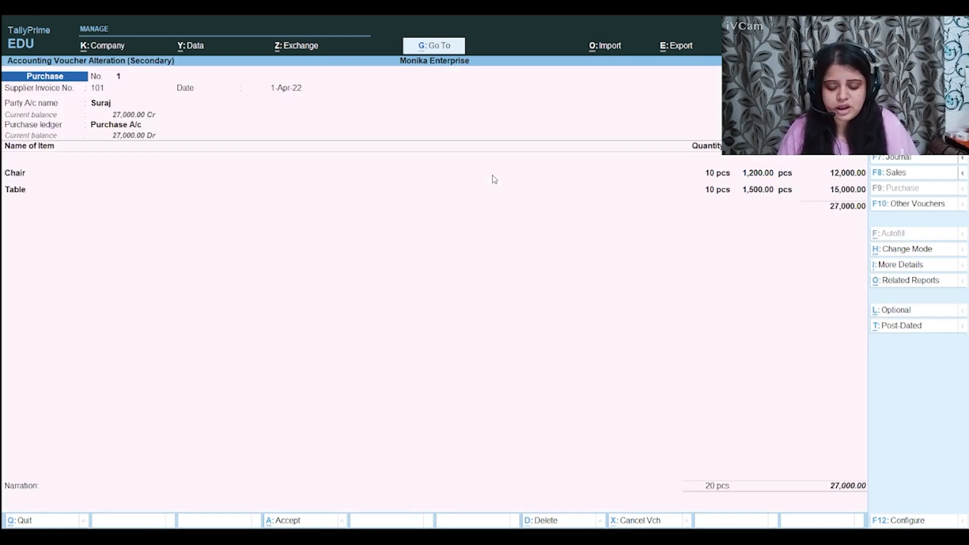
key(alt+p)
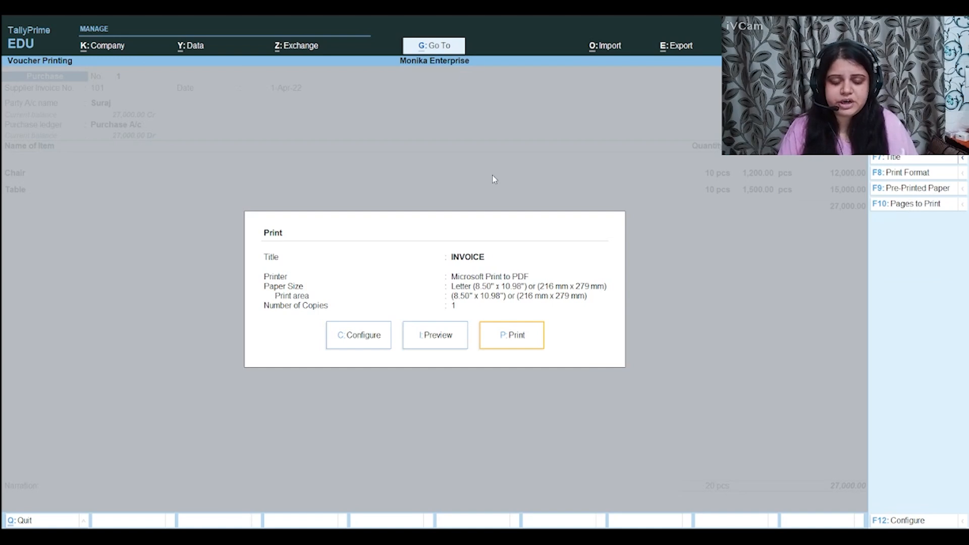
key(Left)
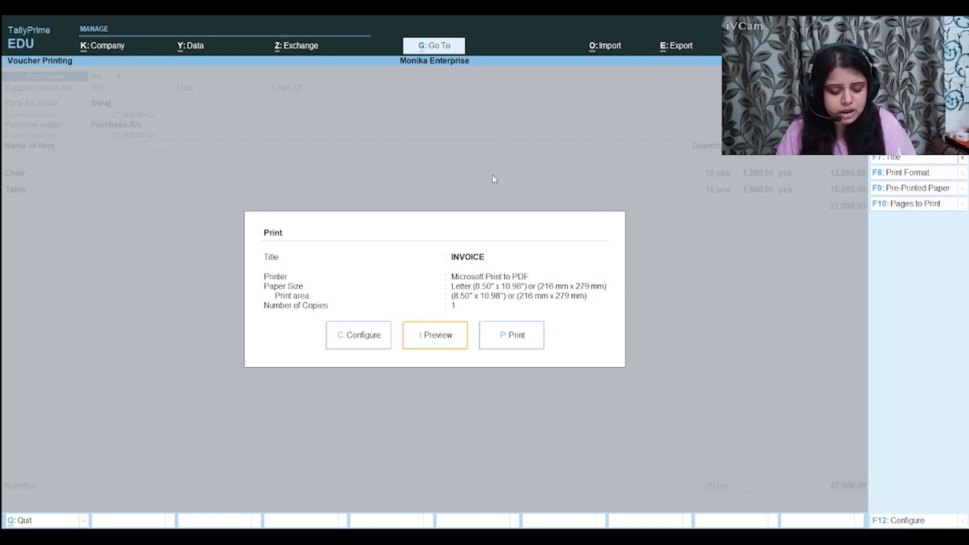
key(Return)
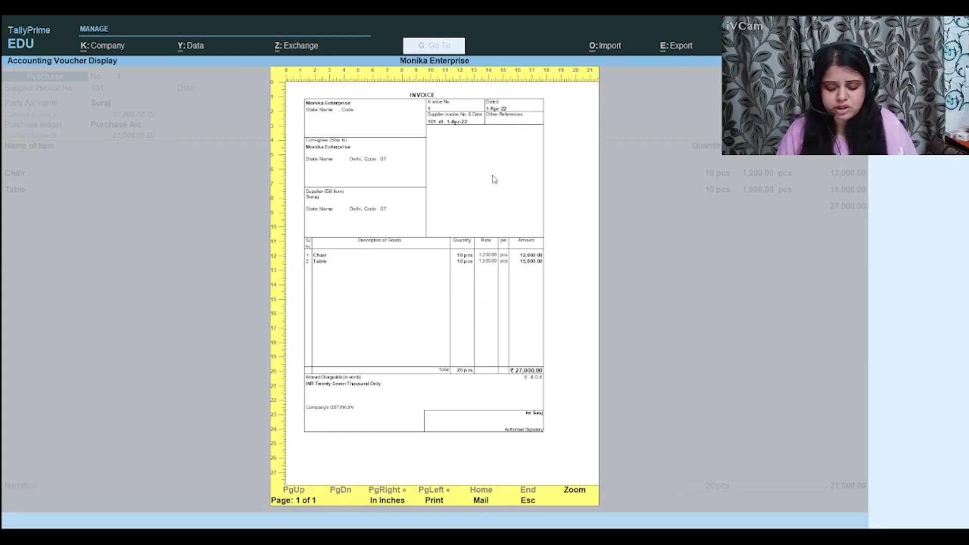
Step: Examine the purchase invoice preview enlarged from start to end, then return to the voucher
key(alt+z)
key(Down)
key(Down)
key(Down)
key(Down)
key(Down)
key(Down)
key(Down)
key(Down)
key(Down)
key(Down)
key(Down)
key(Down)
key(Down)
key(Down)
key(Down)
key(Down)
key(Down)
key(Down)
key(Up)
key(Up)
key(Up)
key(Up)
key(Up)
key(Up)
key(Up)
key(Up)
key(Up)
key(Up)
key(Escape)
key(Escape)
key(Escape)
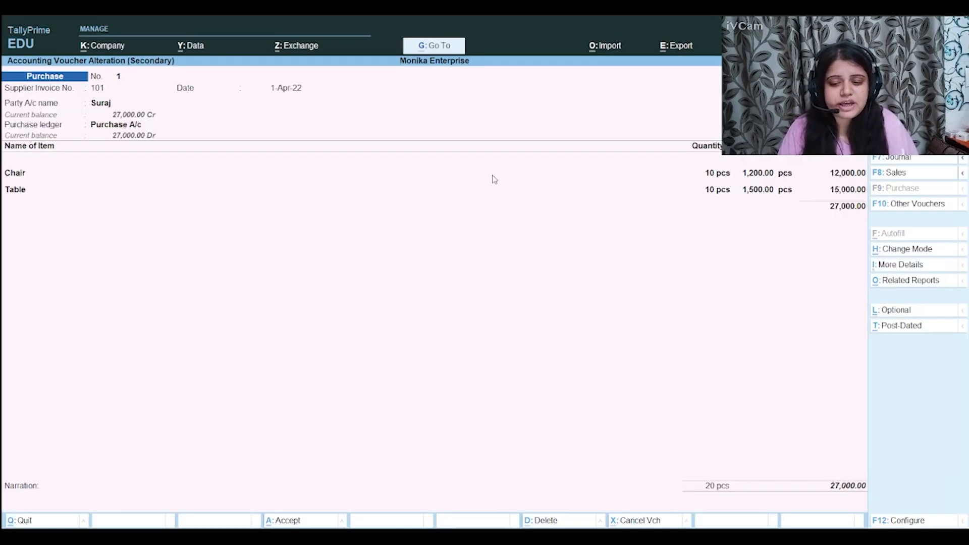
Step: Leave the purchase voucher and the reports, and start a new sales voucher
key(Escape)
key(y)
key(Escape)
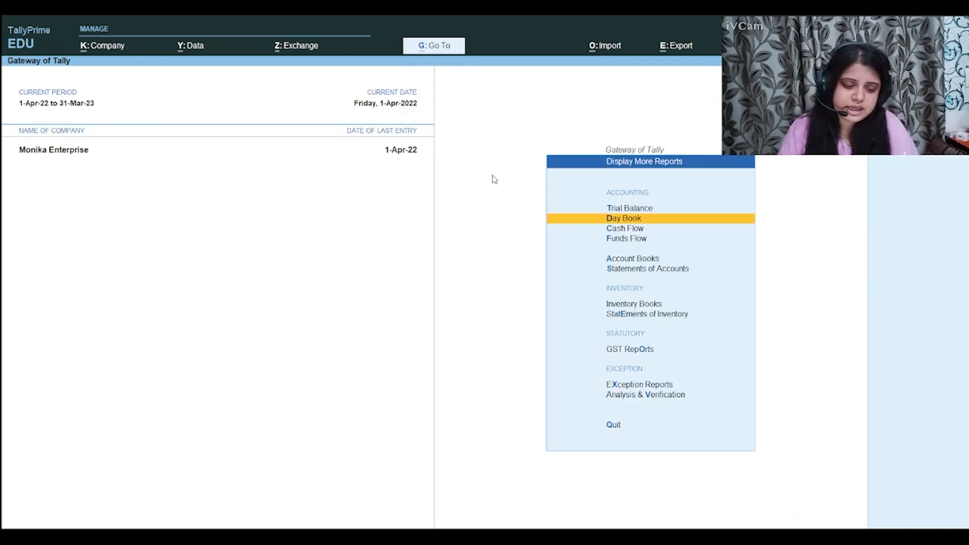
key(Down)
key(Down)
key(Escape)
key(Up)
key(Up)
key(Up)
key(Up)
key(Up)
key(Up)
key(Up)
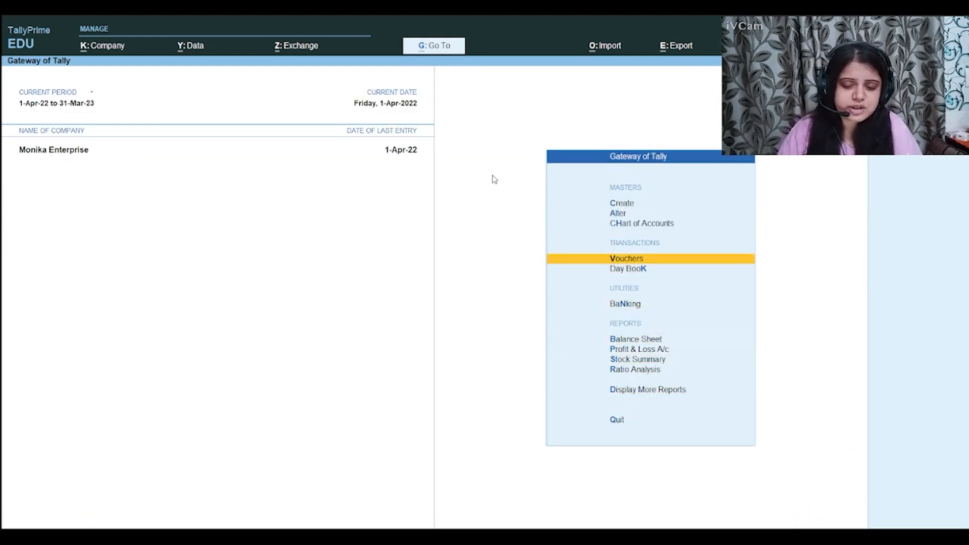
key(Return)
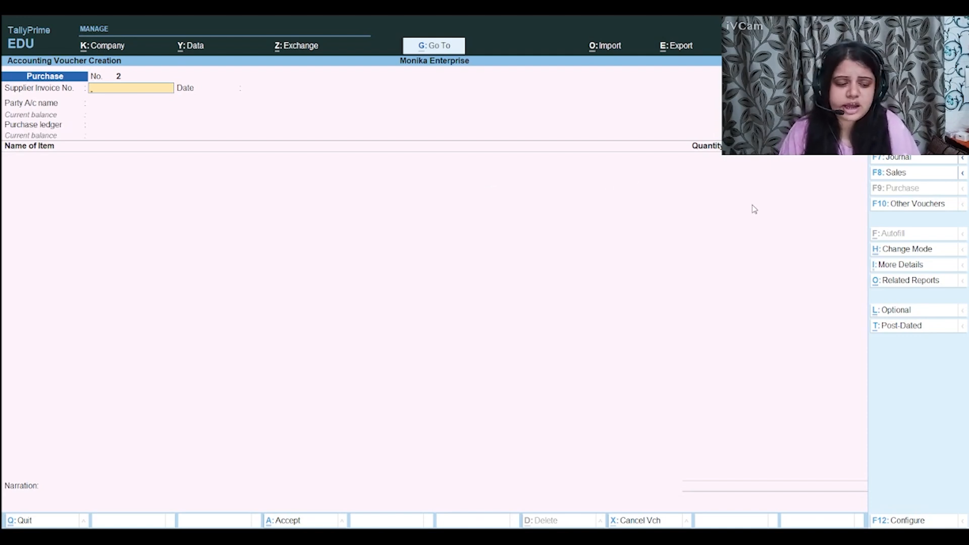
click(888, 174)
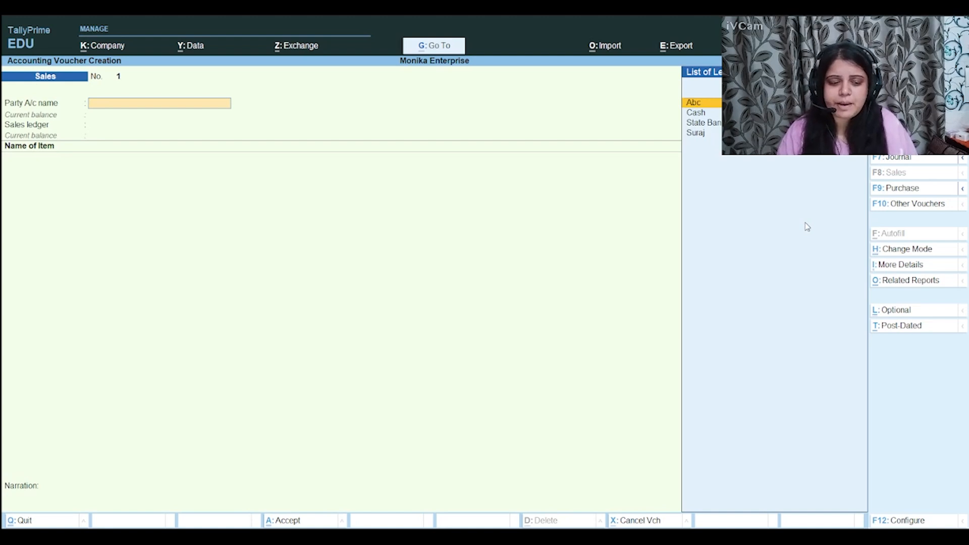
Step: Create a ledger with the customer's name under Sundry Debtors as the sales voucher's party account, and accept the party details
key(alt+c)
text(Deepika)
key(Return)
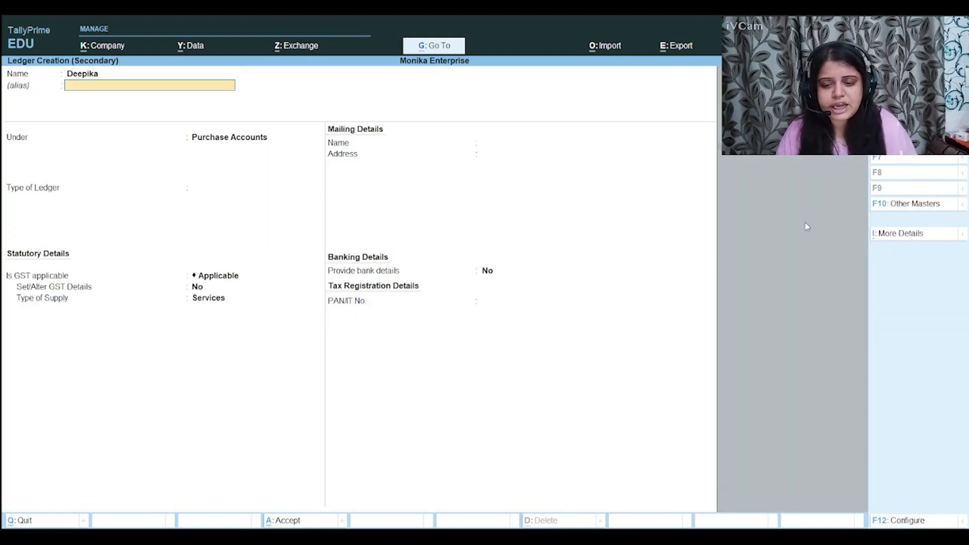
key(Return)
text(Sun)
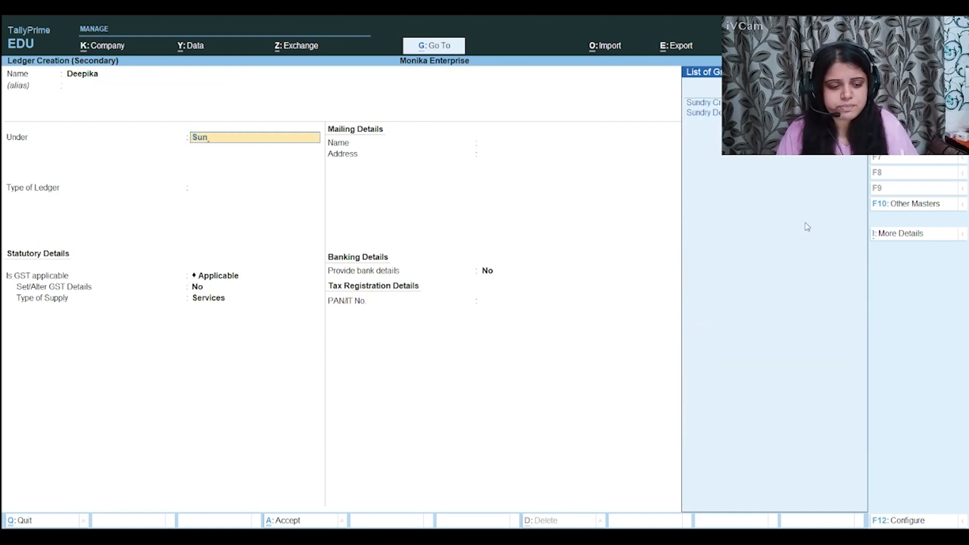
key(Down)
key(Return)
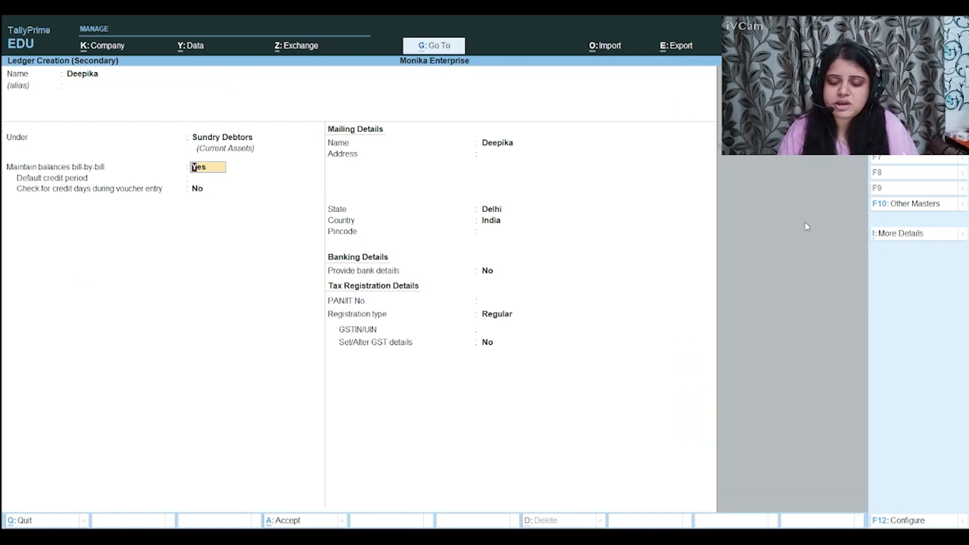
key(ctrl+a)
key(ctrl+a)
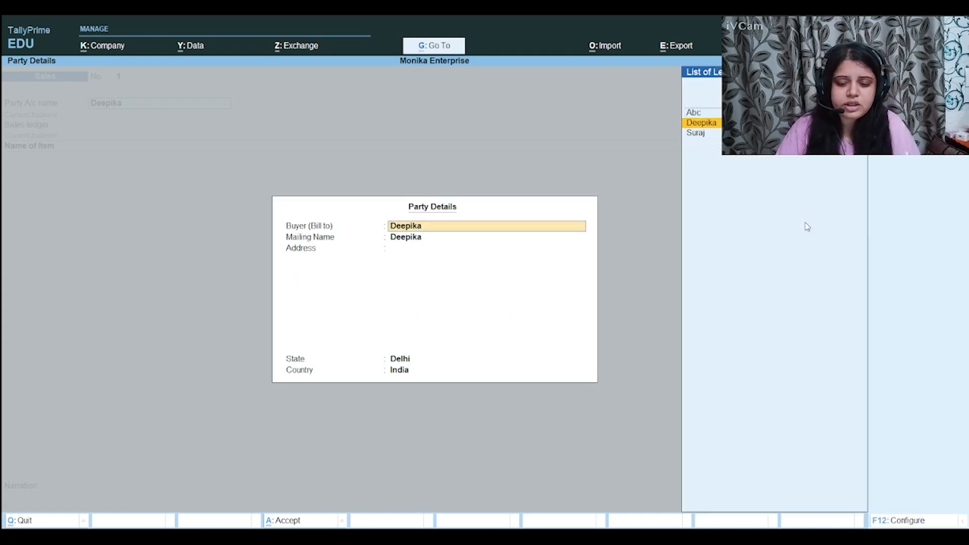
key(ctrl+a)
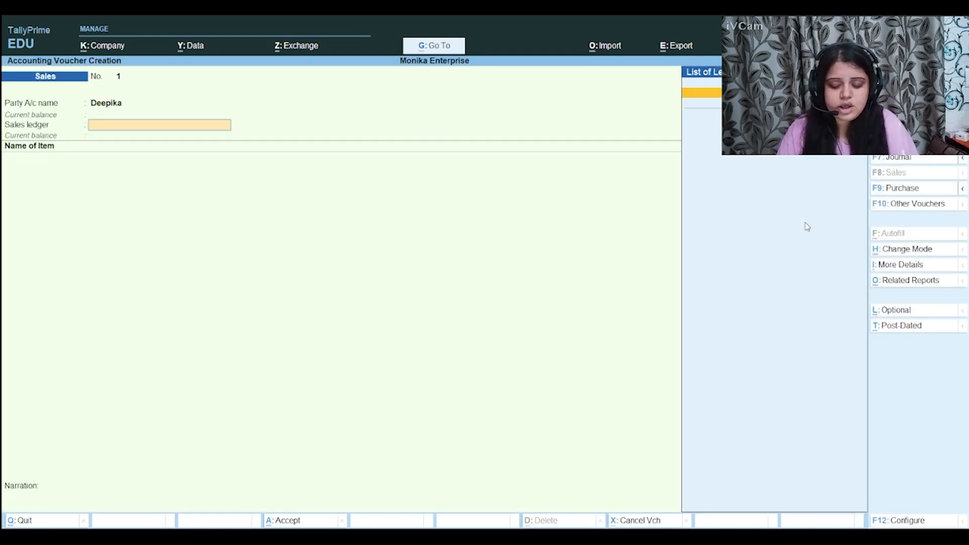
Step: Create a ledger named Sale under Sales Accounts and use it as the voucher's sales ledger
key(alt+c)
text(Sale)
key(Return)
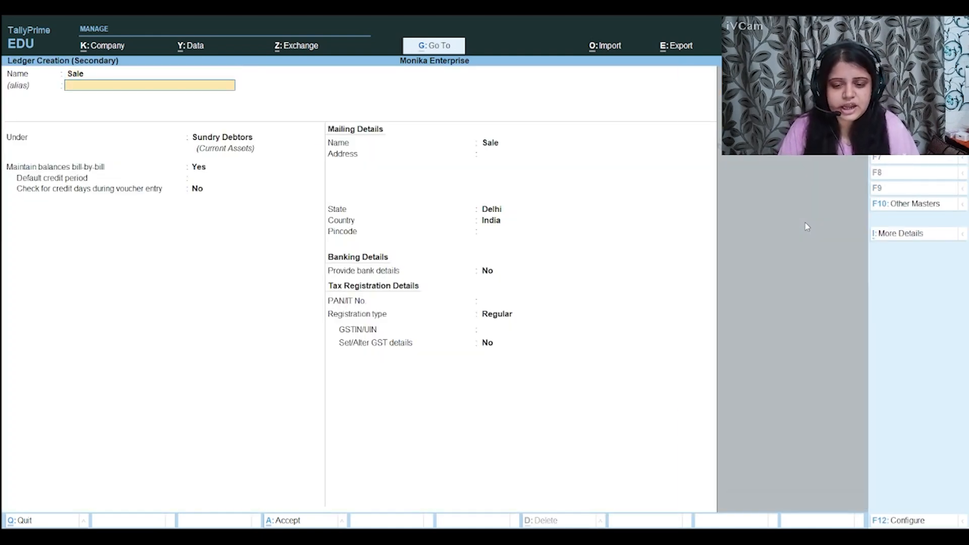
key(Return)
text(Sa)
key(Return)
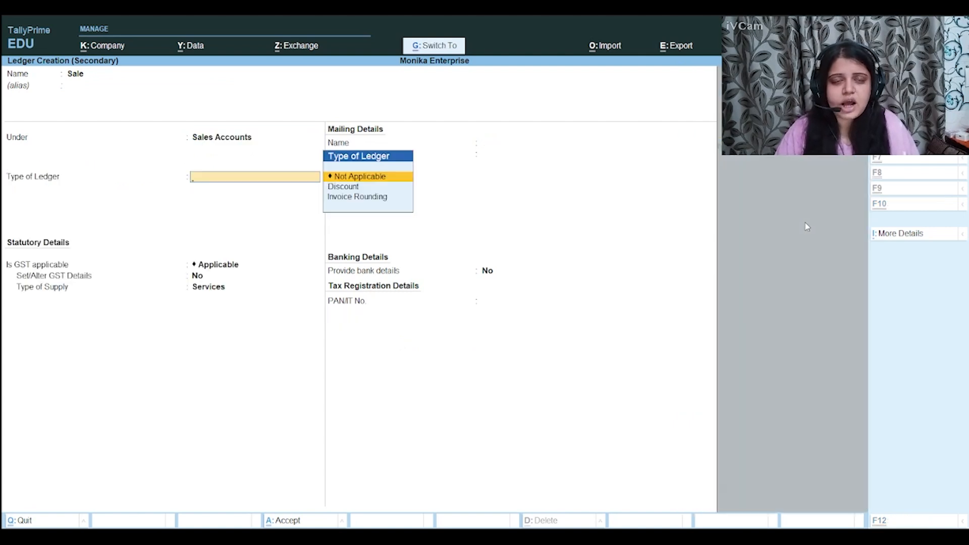
key(ctrl+a)
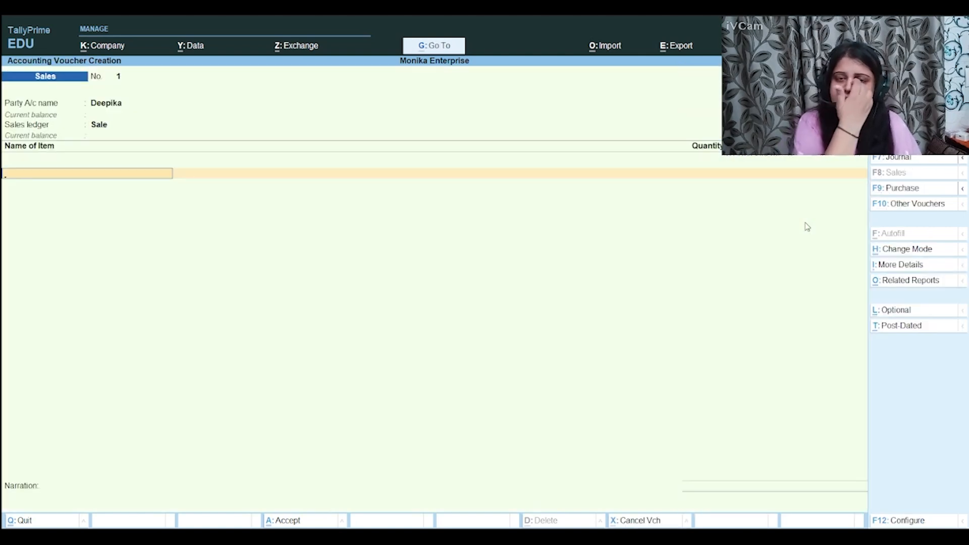
Step: Enter Chair as the first sold item with a quantity of 5 pcs at a rate of 1900
text(Cha)
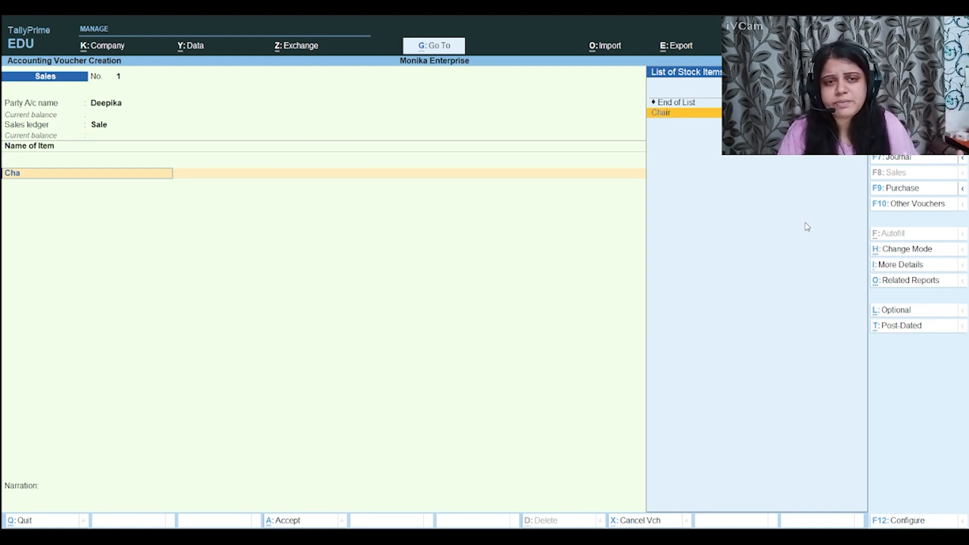
key(Return)
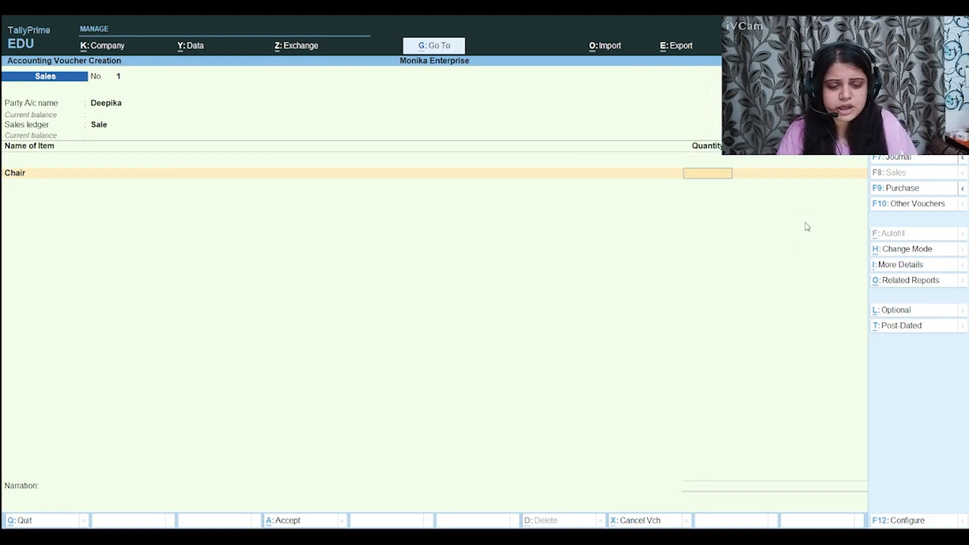
text(5)
key(Return)
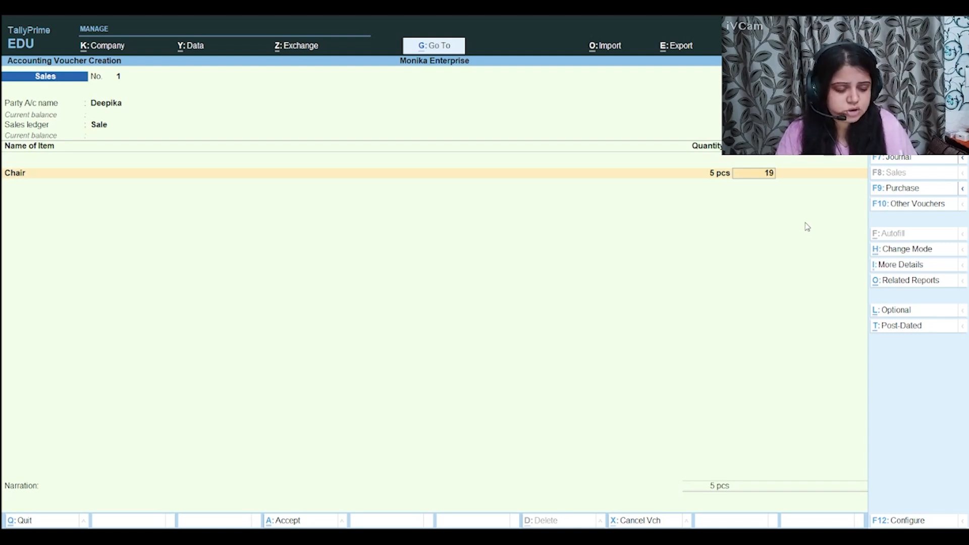
text(1900)
key(Return)
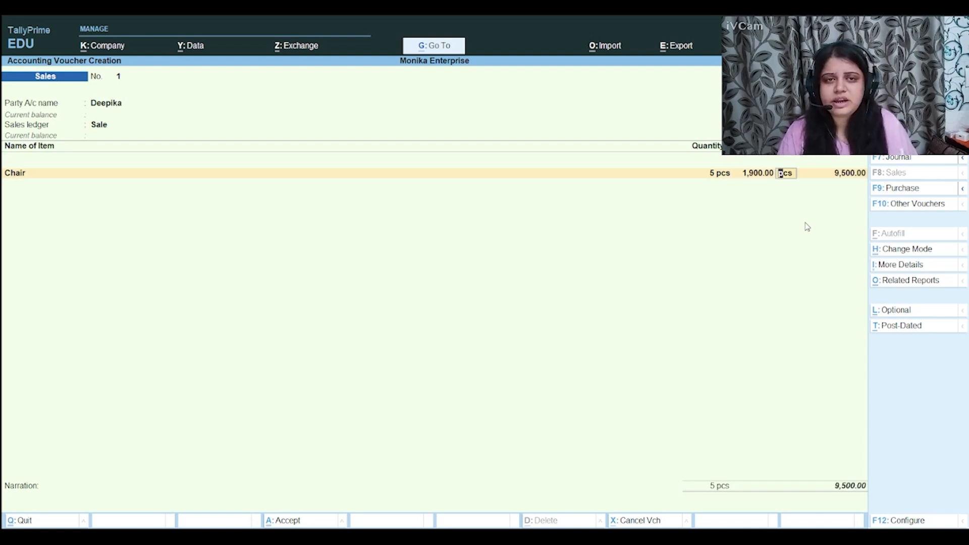
key(Return)
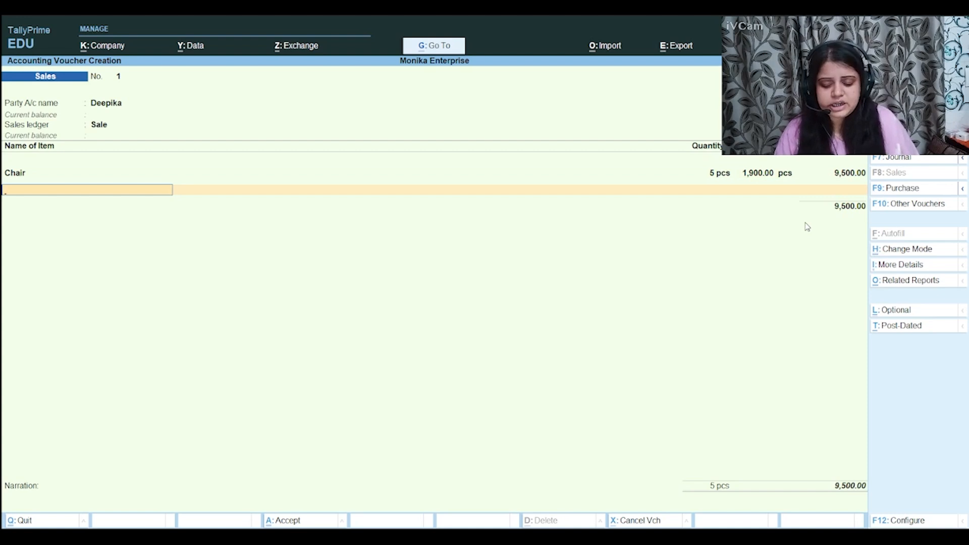
Step: Add Table as the second sold item with a quantity of 1 pcs at a rate of 2100
text(Ta)
key(Return)
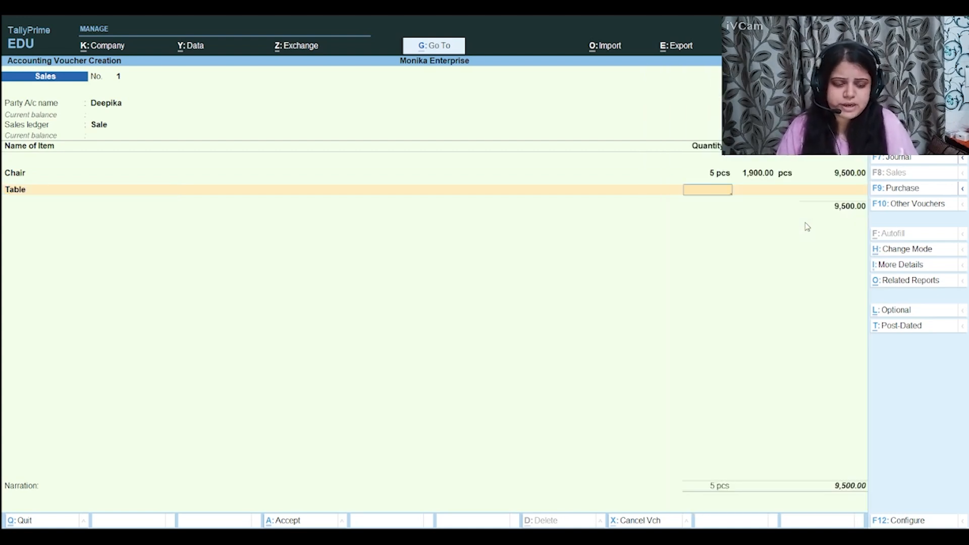
key(Return)
text(2,100)
key(Return)
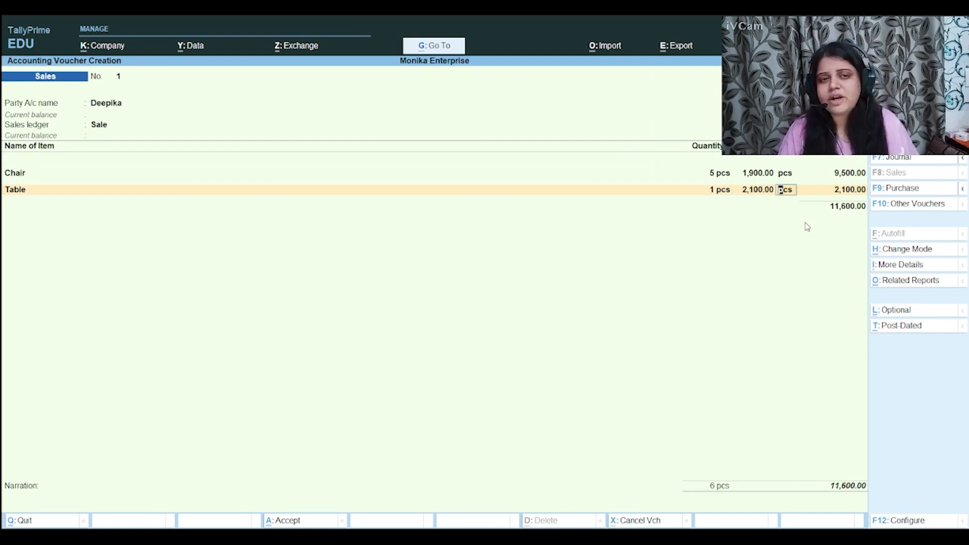
Step: Preview the sales invoice's printout enlarged, review it down to the declaration, and return to the voucher
key(ctrl)
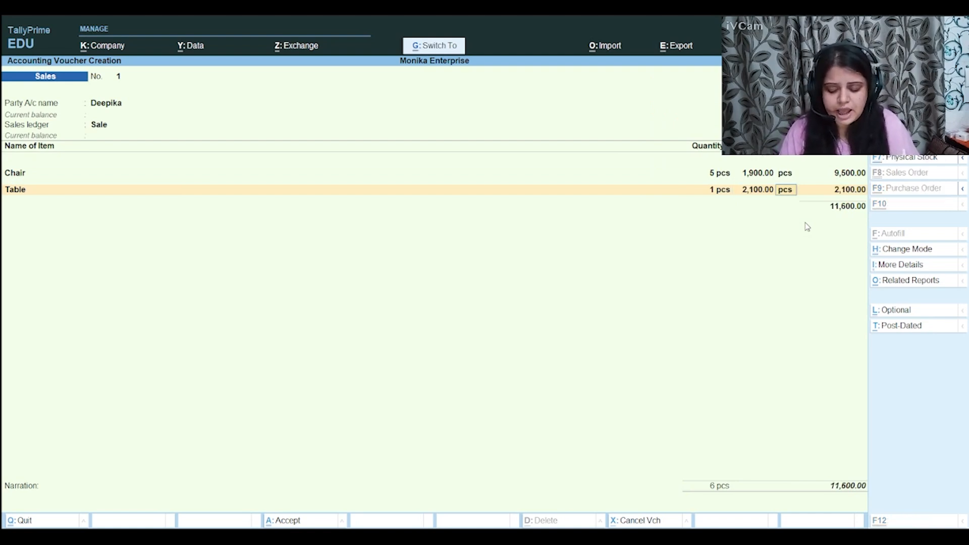
key(ctrl+p)
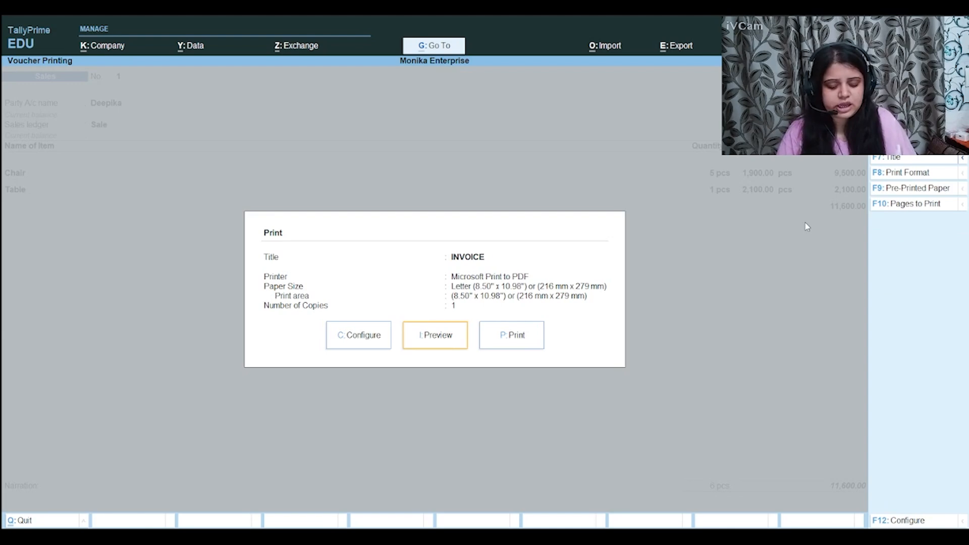
key(i)
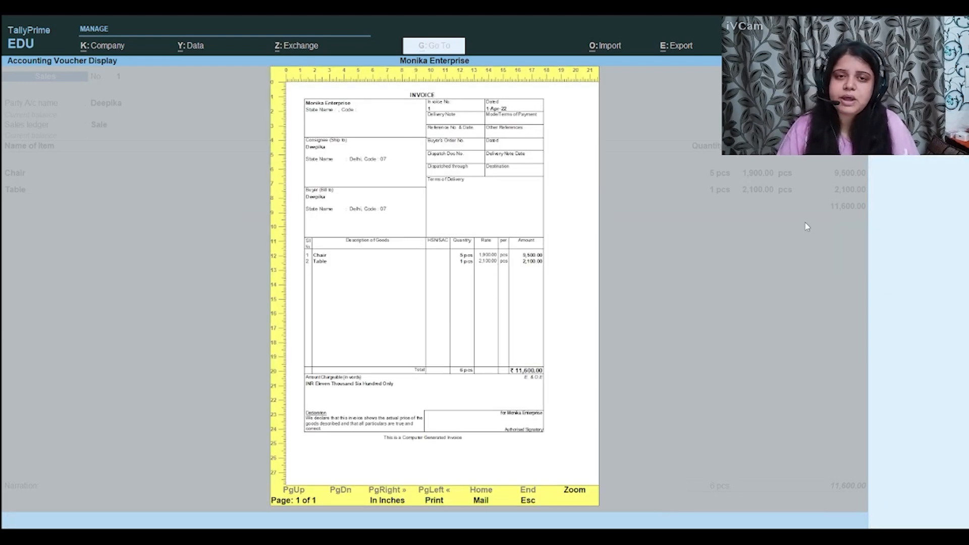
key(alt+z)
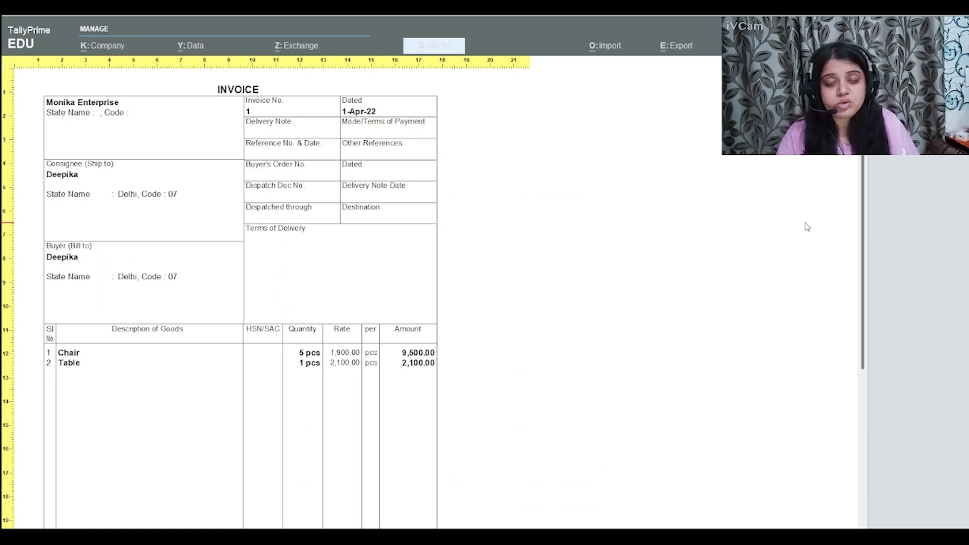
scroll(806, 227, down, 1)
scroll(807, 226, down, 3)
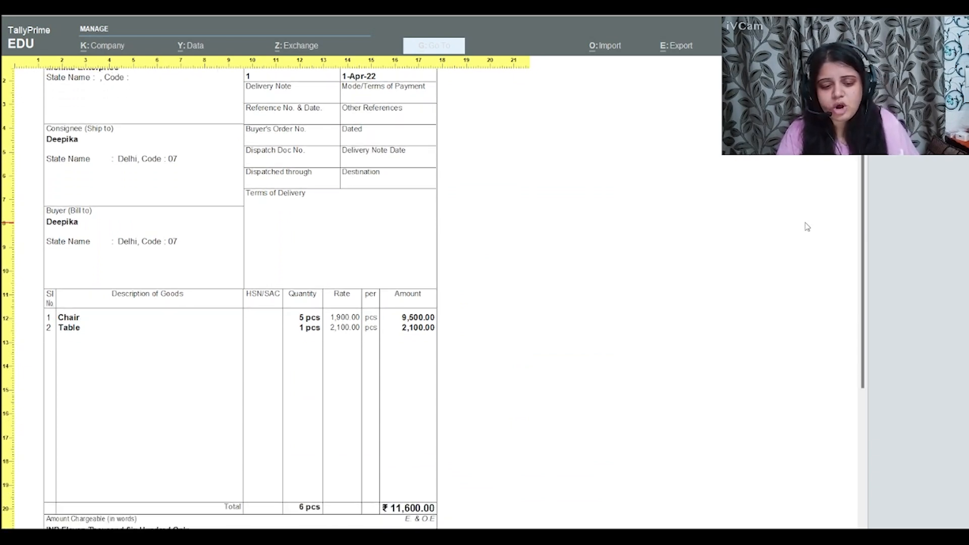
scroll(806, 226, down, 4)
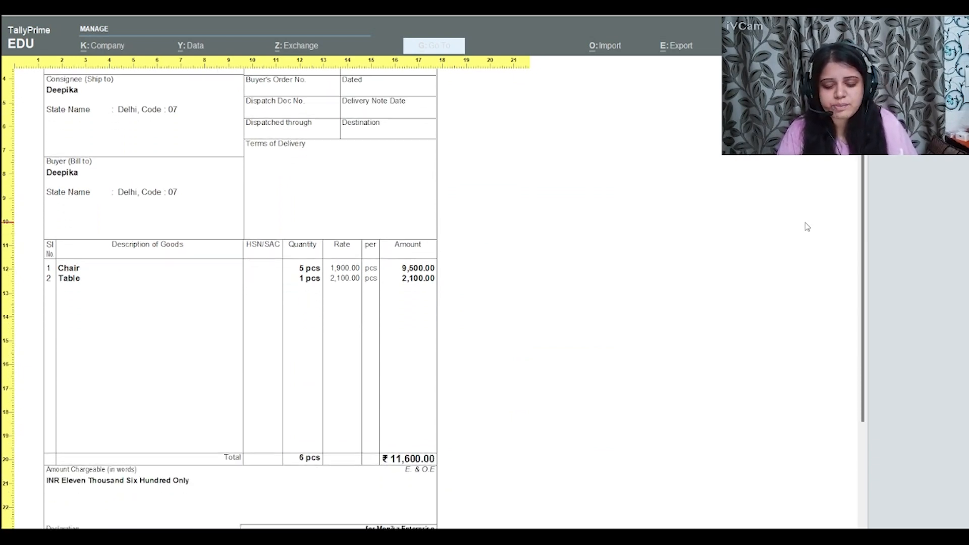
scroll(806, 226, down, 1)
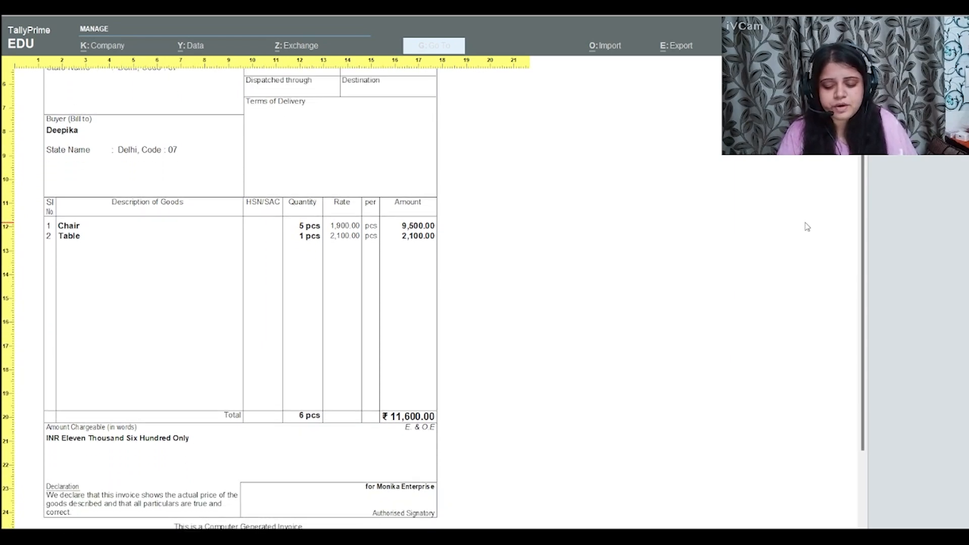
scroll(806, 226, up, 9)
key(Escape)
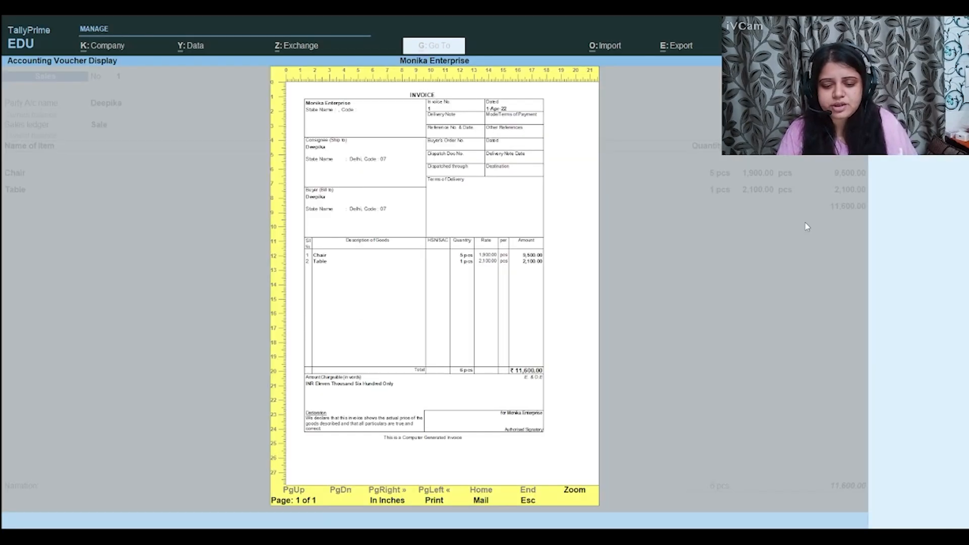
key(Escape)
key(Escape)
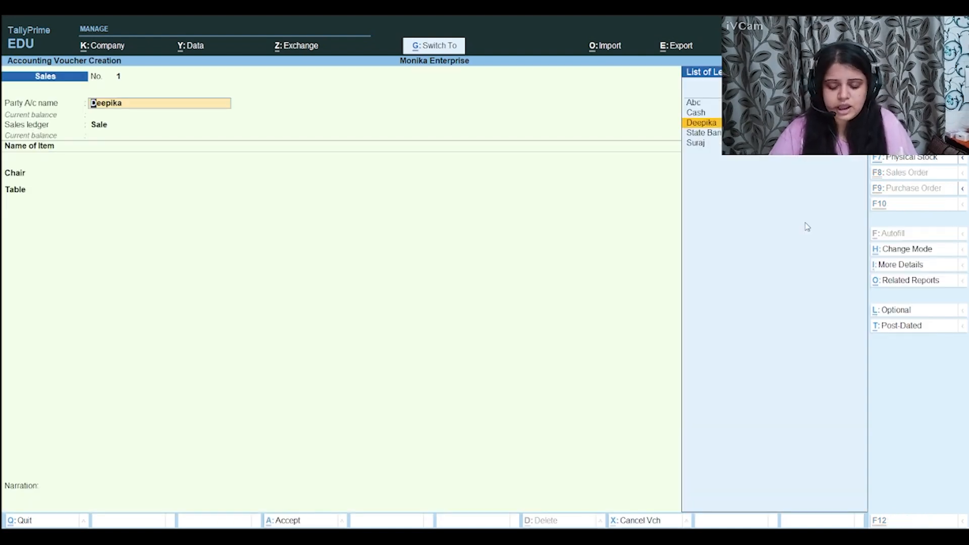
Step: Save the sales voucher and quit voucher entry to the Gateway of Tally
key(ctrl+a)
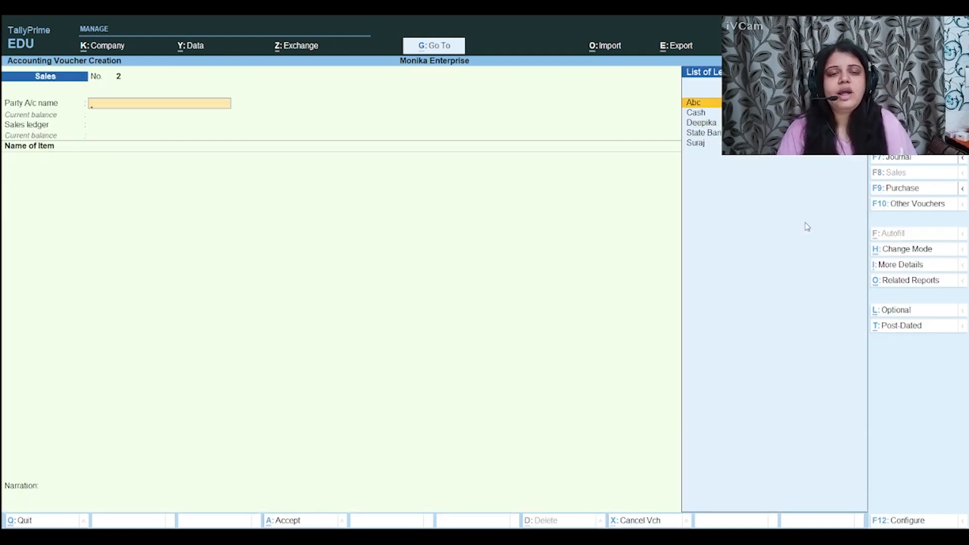
key(Escape)
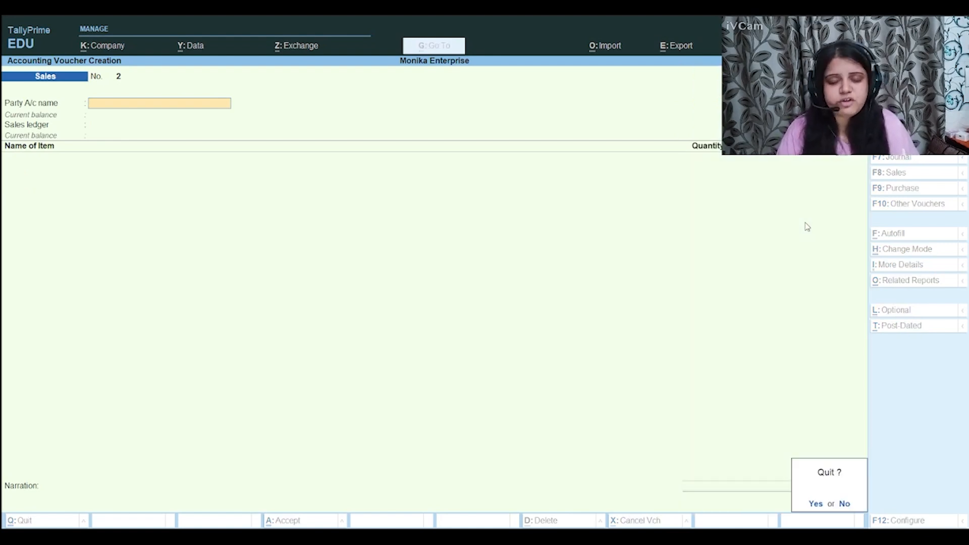
key(y)
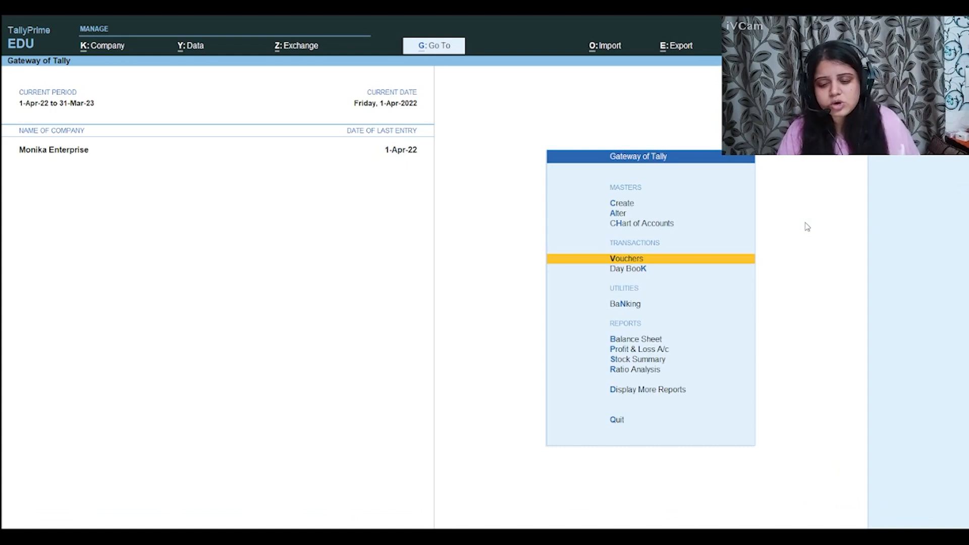